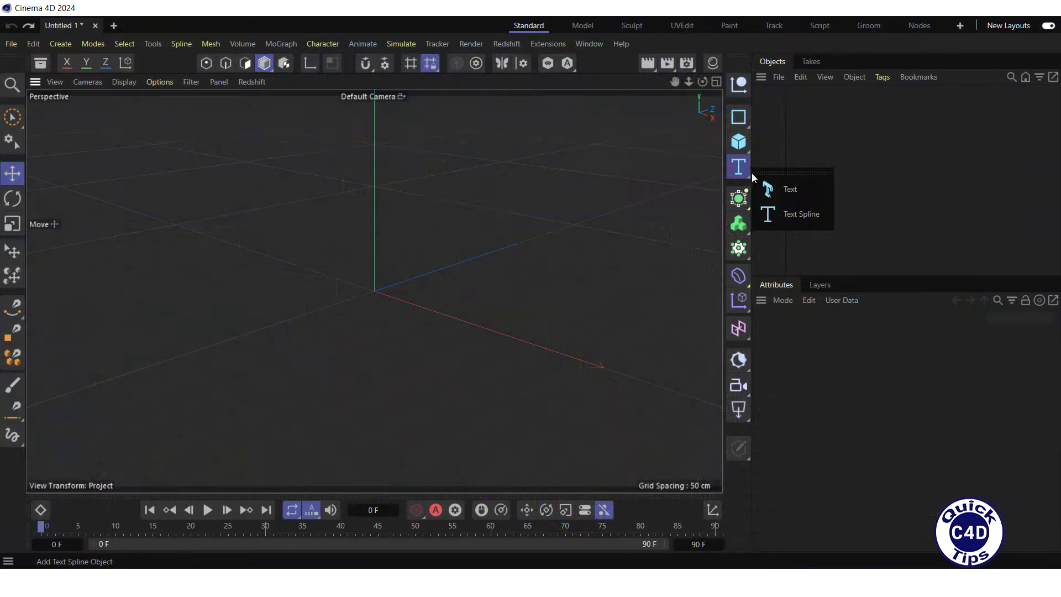
- Add an extruded Text object reading 'Text' and zoom the view in on it
{"action": "left_click", "coordinate": [781, 187]}
{"action": "mouse_move", "coordinate": [676, 83]}
{"action": "left_mouse_down"}
{"action": "mouse_move", "coordinate": [641, 85]}
{"action": "mouse_move", "coordinate": [697, 80]}
{"action": "left_mouse_up"}
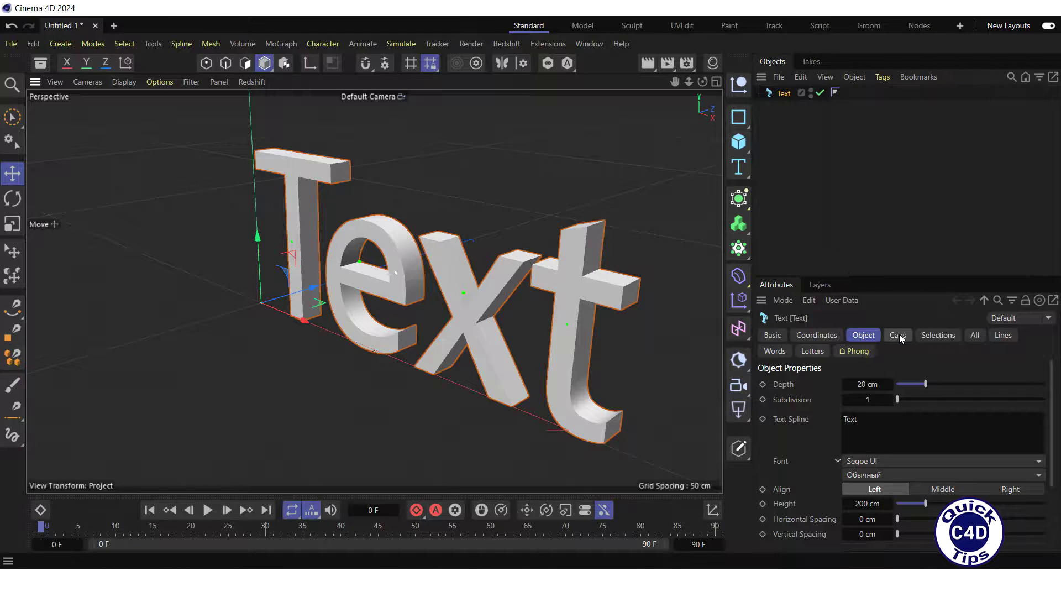
- Give the text caps a Step bevel of 2 cm with 5 subdivisions
{"action": "left_click", "coordinate": [898, 335]}
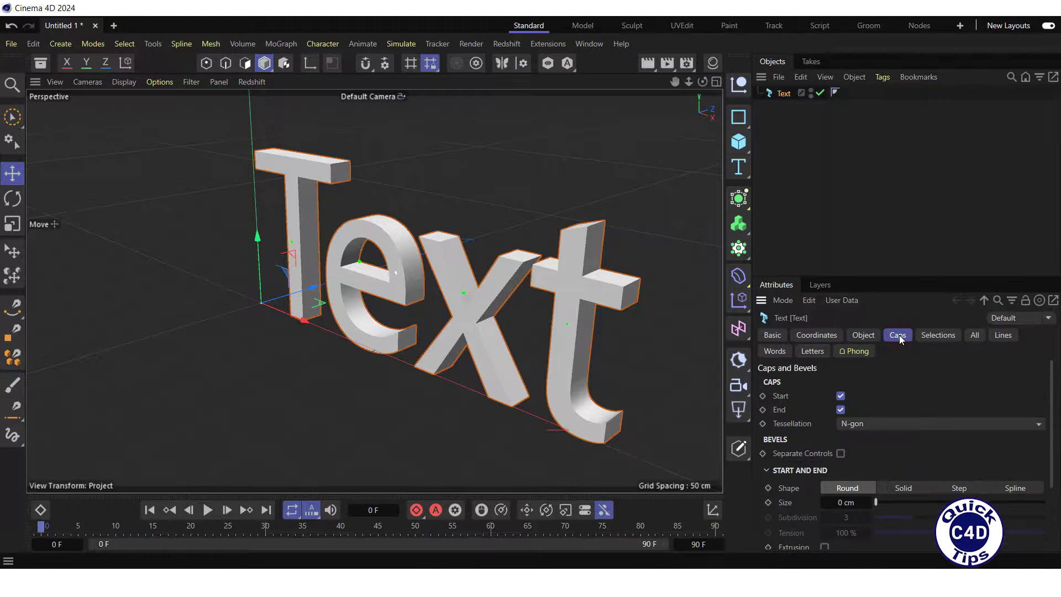
{"action": "left_click", "coordinate": [961, 487]}
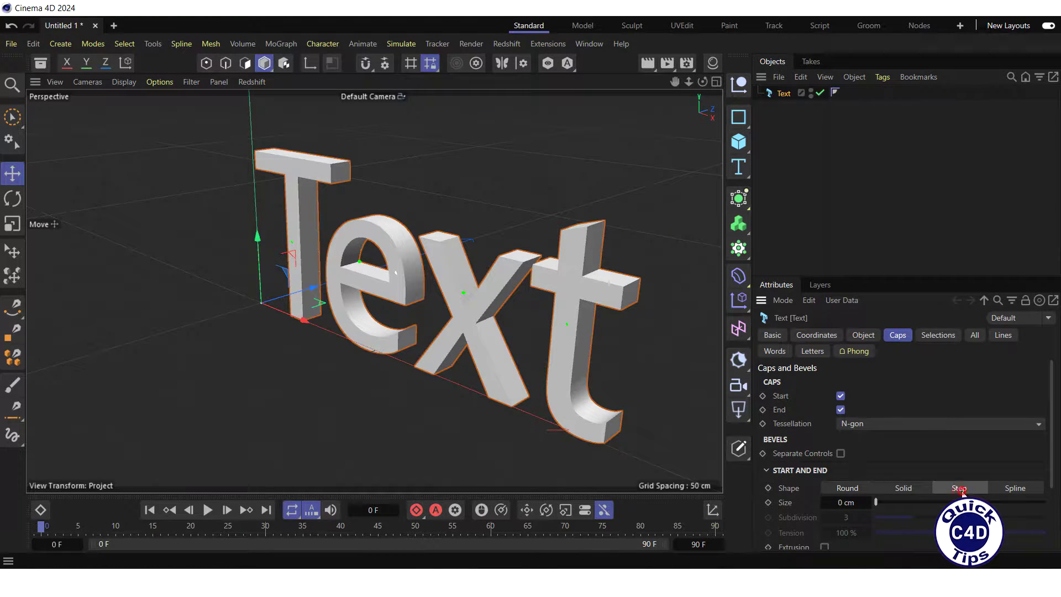
{"action": "scroll", "coordinate": [1044, 469], "scroll_direction": "down", "scroll_amount": 3}
{"action": "left_click", "coordinate": [844, 429]}
{"action": "type", "text": "2"}
{"action": "key", "text": "Return"}
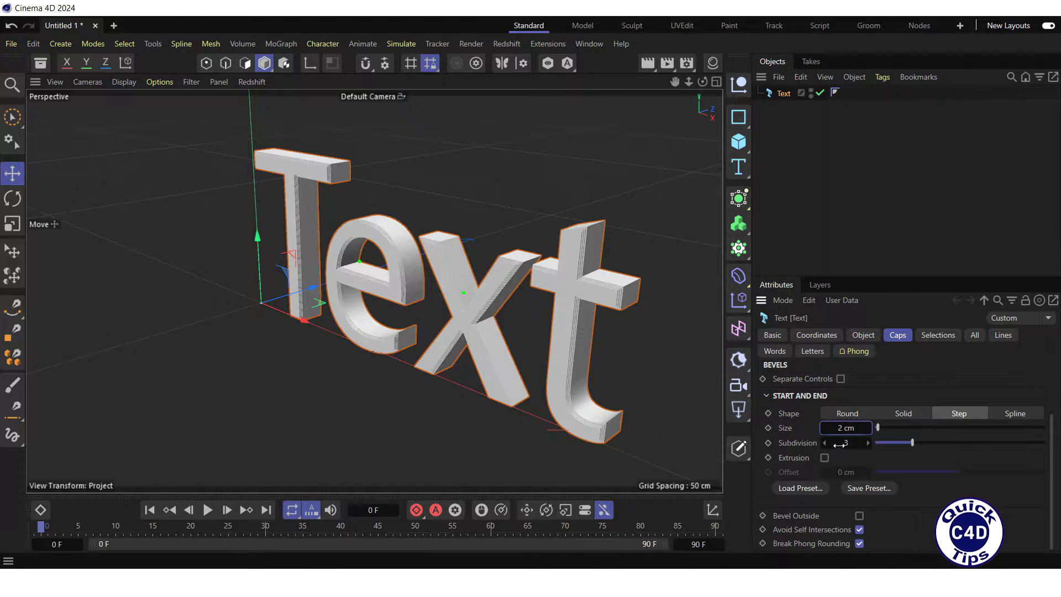
{"action": "left_click", "coordinate": [846, 442]}
{"action": "key", "text": "Return"}
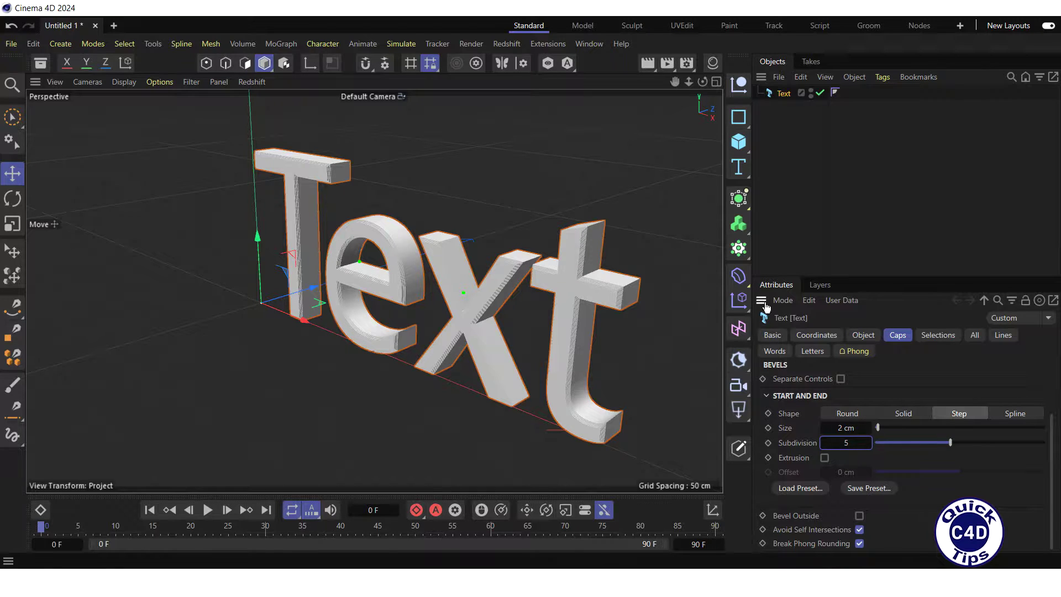
{"action": "mouse_move", "coordinate": [702, 82]}
{"action": "left_mouse_down"}
{"action": "mouse_move", "coordinate": [580, 84]}
{"action": "mouse_move", "coordinate": [700, 83]}
{"action": "left_mouse_up"}
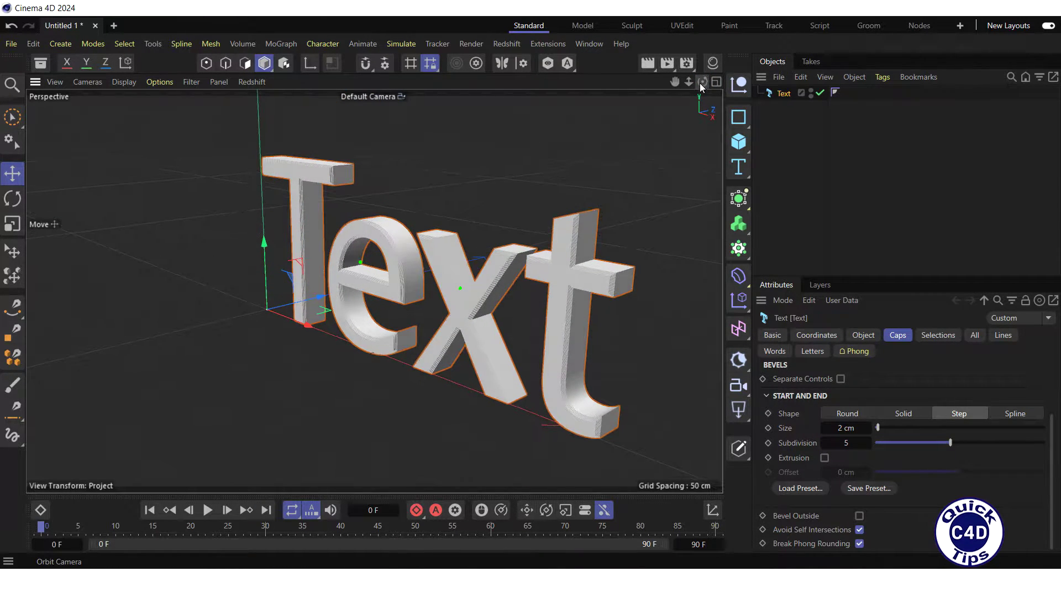
- Create material Mat with pure blue base colour (0, 0, 255) and apply it to Text
{"action": "left_click", "coordinate": [713, 63]}
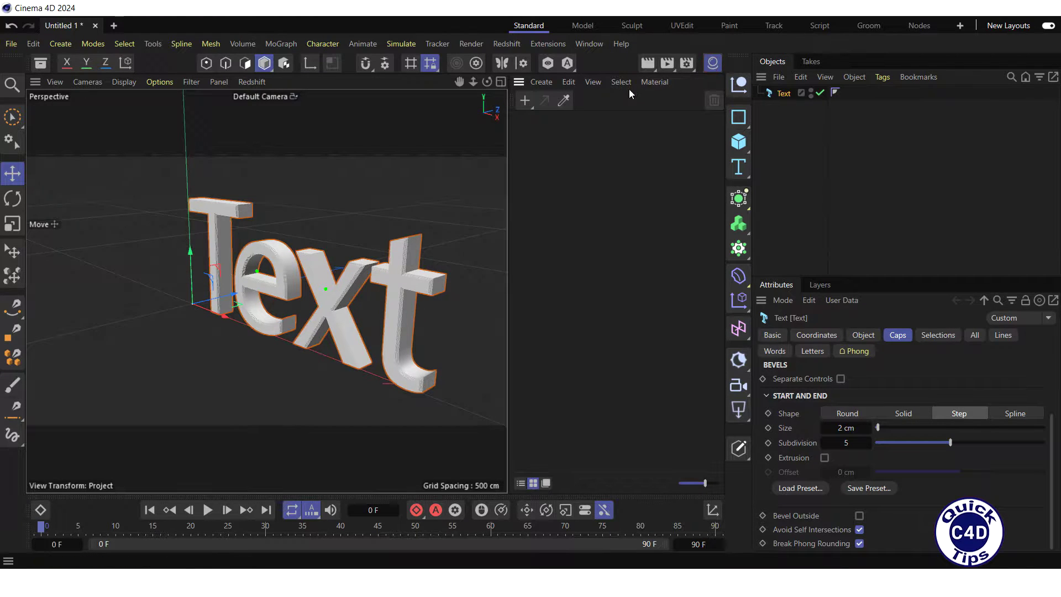
{"action": "left_click", "coordinate": [525, 101]}
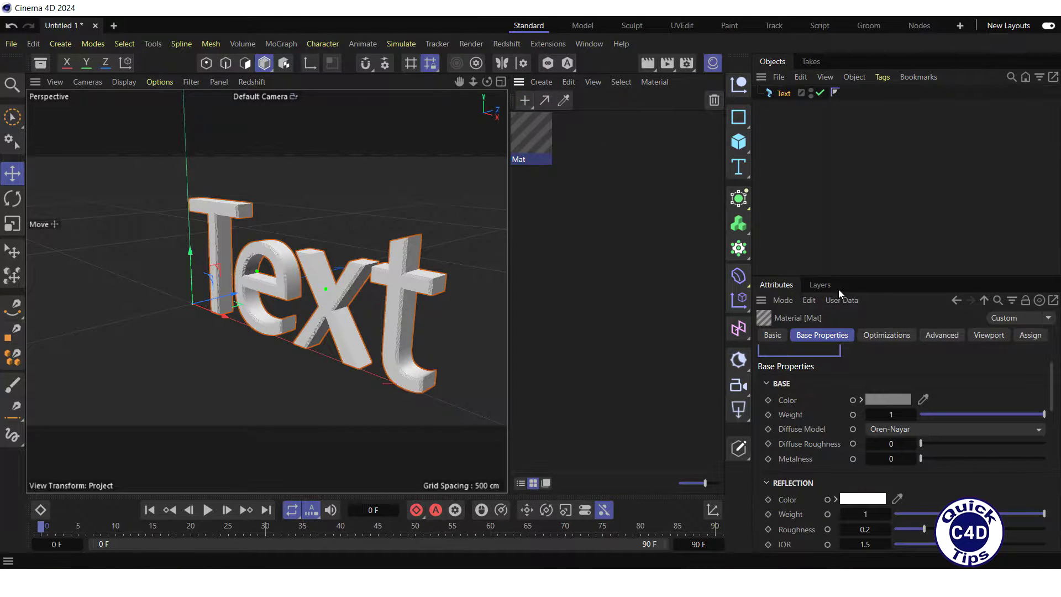
{"action": "left_click", "coordinate": [888, 399]}
{"action": "left_click_drag", "start_coordinate": [943, 471], "coordinate": [1022, 500]}
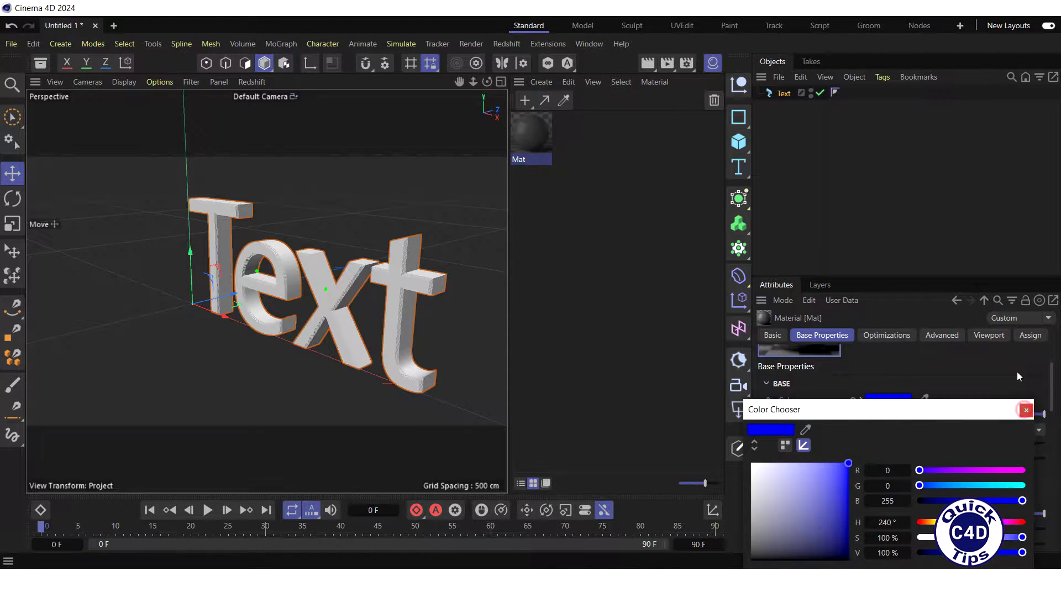
{"action": "left_click", "coordinate": [536, 130]}
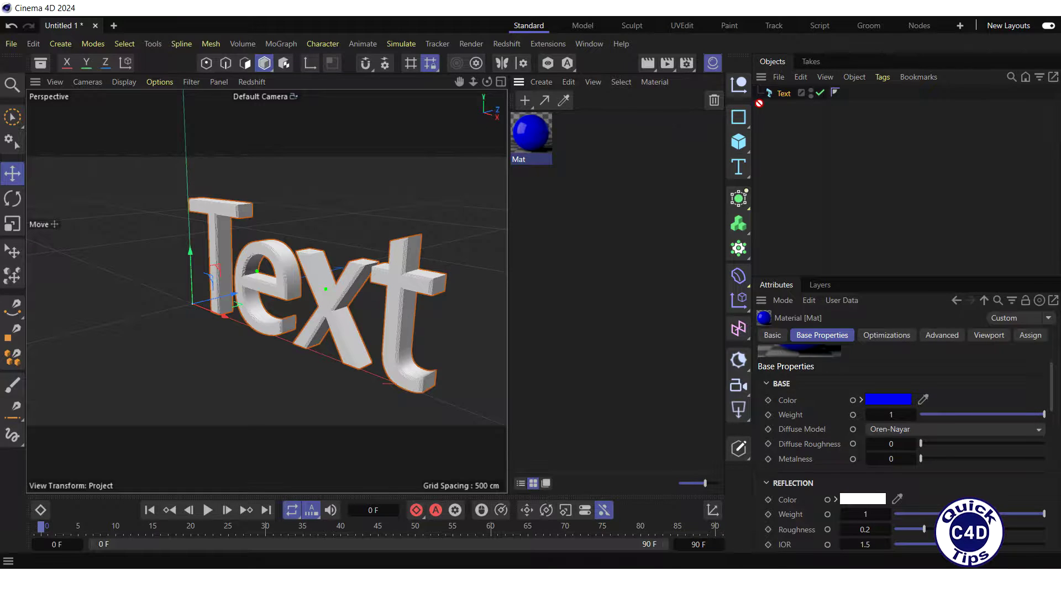
{"action": "left_click_drag", "start_coordinate": [785, 98], "coordinate": [785, 95]}
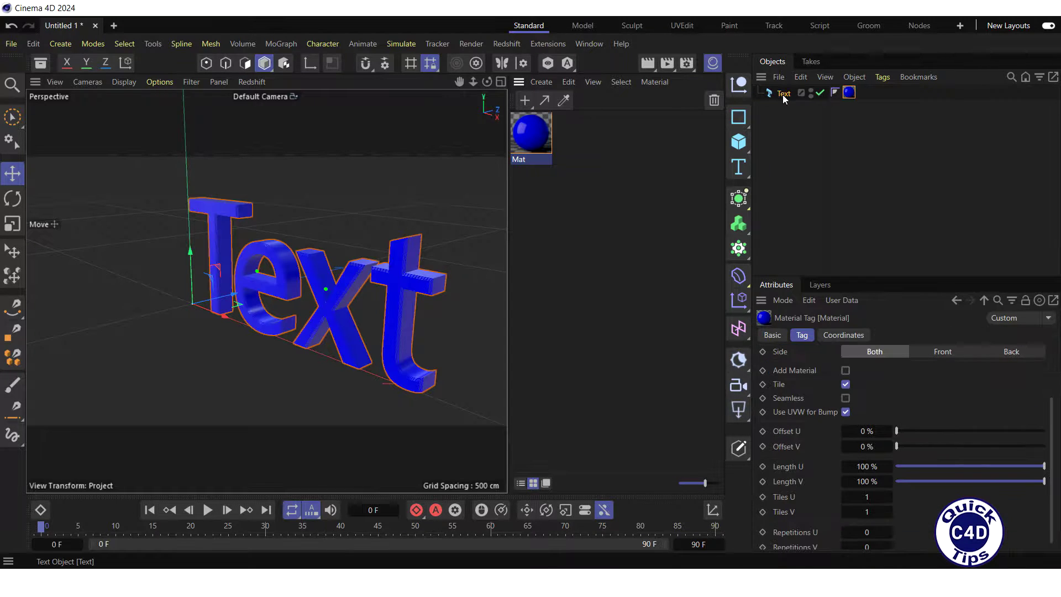
{"action": "left_click", "coordinate": [713, 63]}
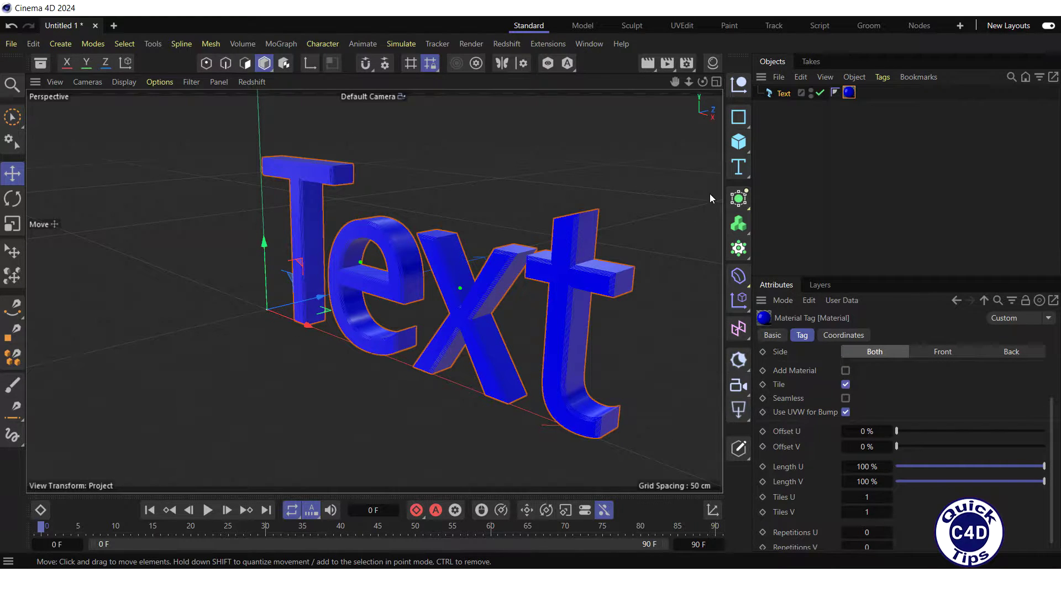
- Turn on the Text object's Shell selection, named S, in its Selections settings
{"action": "left_click", "coordinate": [783, 94]}
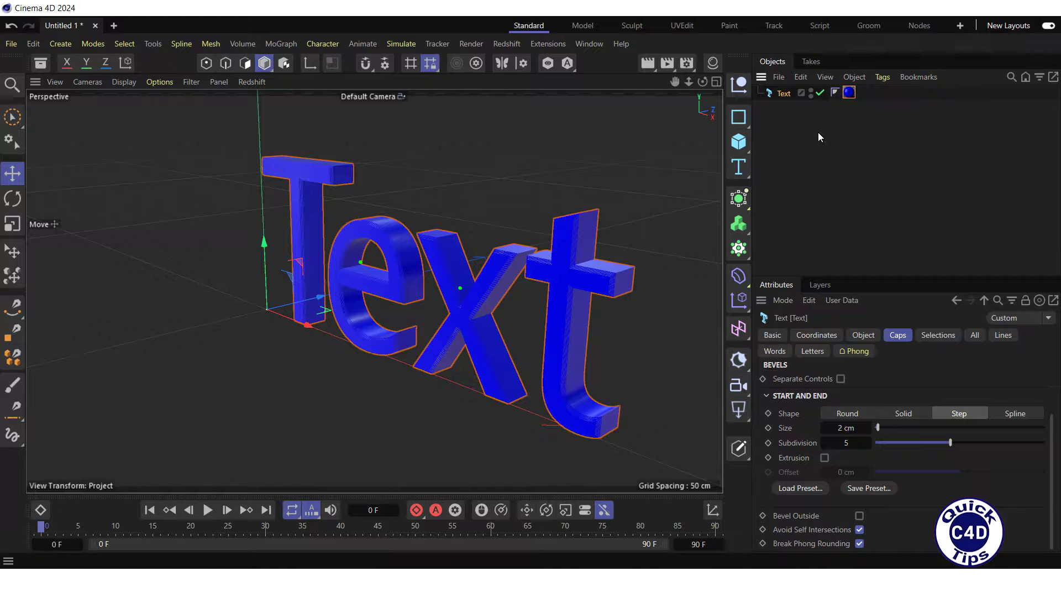
{"action": "left_click", "coordinate": [939, 335]}
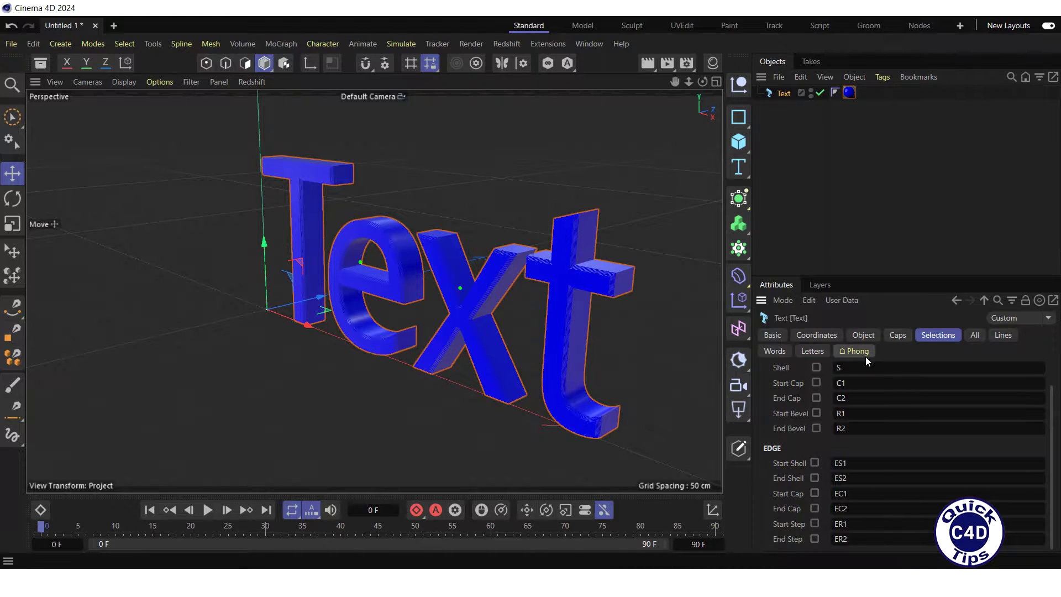
{"action": "left_click", "coordinate": [817, 367]}
- Create a second material, Mat.1, with a yellow base colour (full red and green)
{"action": "left_click", "coordinate": [713, 62]}
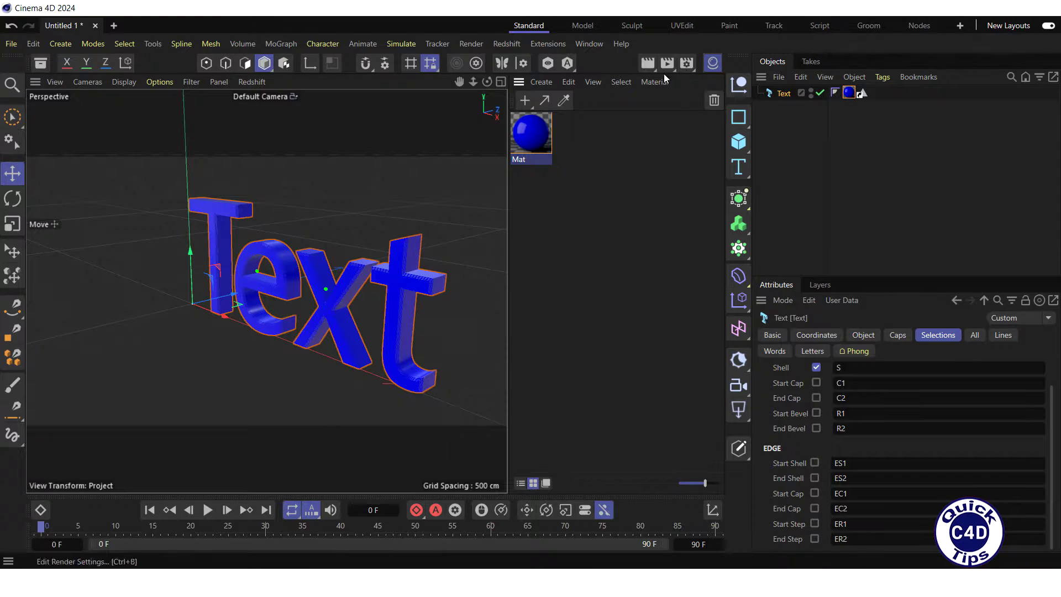
{"action": "left_click", "coordinate": [522, 101]}
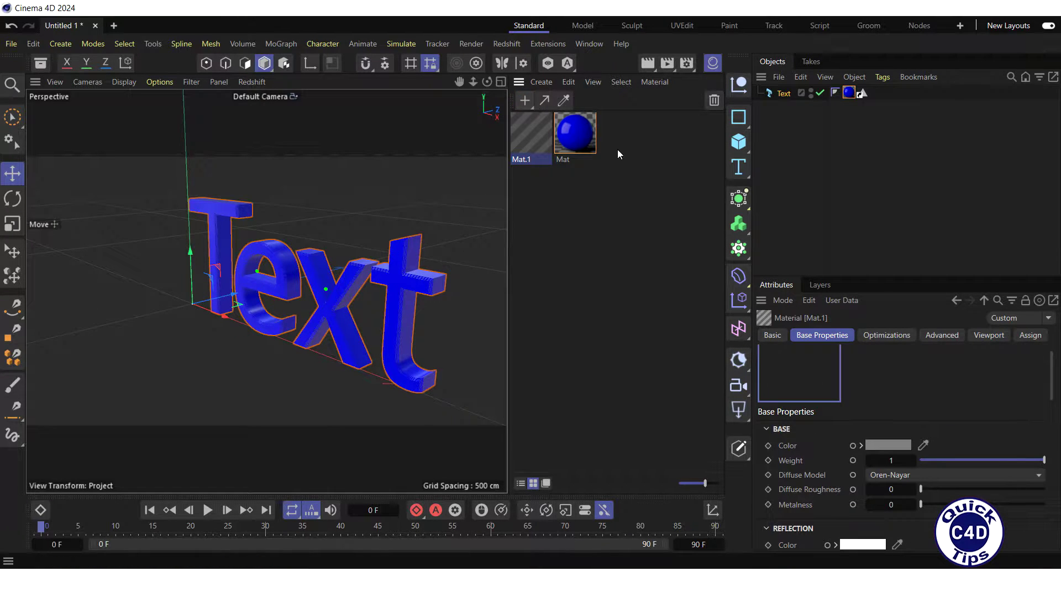
{"action": "left_click", "coordinate": [892, 445]}
{"action": "left_click_drag", "start_coordinate": [943, 470], "coordinate": [1022, 470]}
{"action": "left_click_drag", "start_coordinate": [952, 487], "coordinate": [919, 501]}
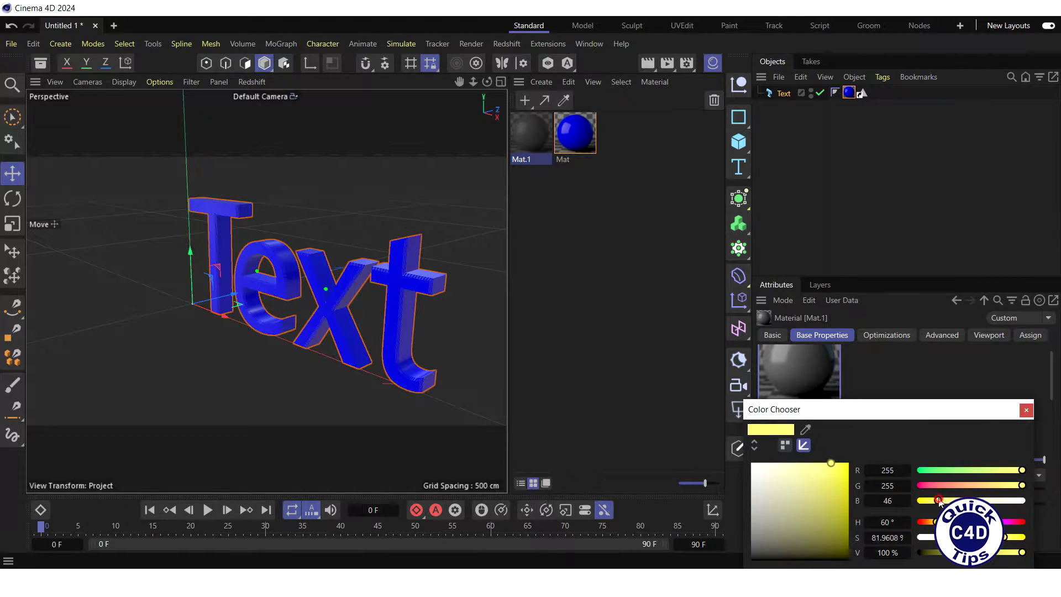
{"action": "left_click", "coordinate": [1026, 410]}
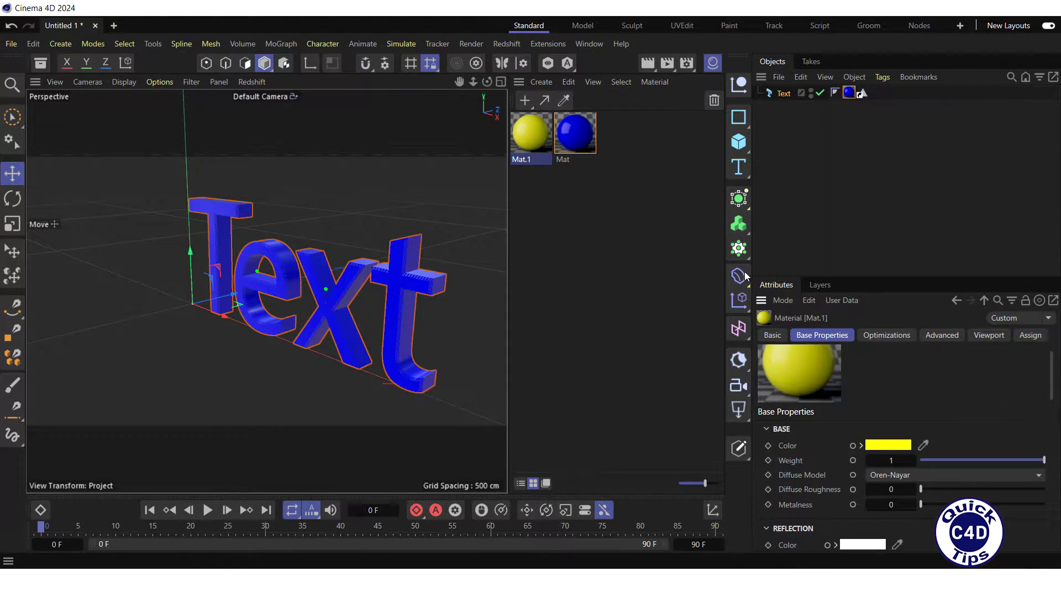
- Apply Mat.1 to Text, restricted to the shell selection S
{"action": "left_click_drag", "start_coordinate": [529, 134], "coordinate": [786, 97]}
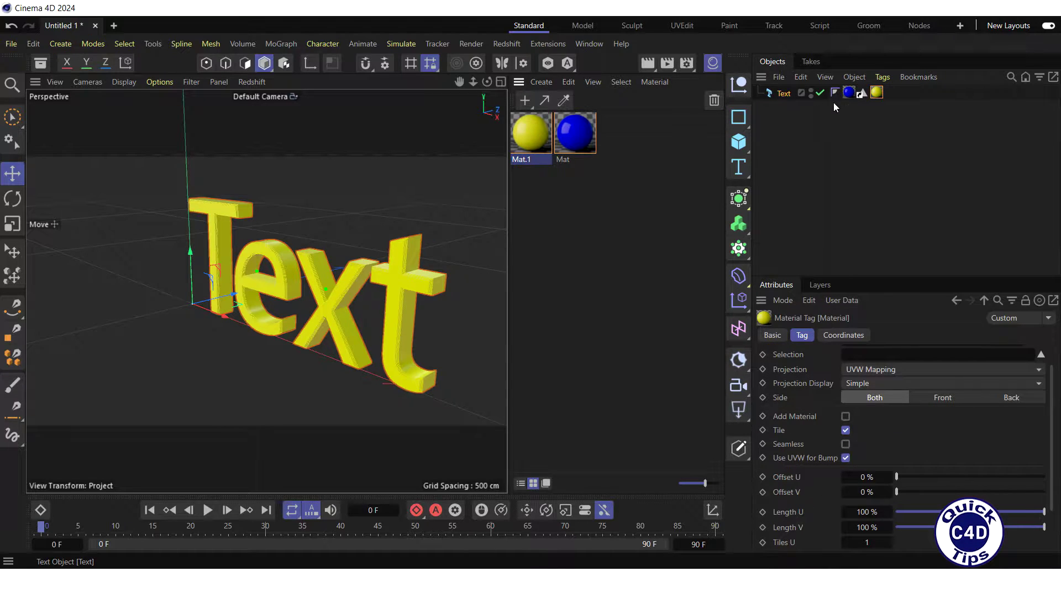
{"action": "left_click_drag", "start_coordinate": [865, 95], "coordinate": [866, 355]}
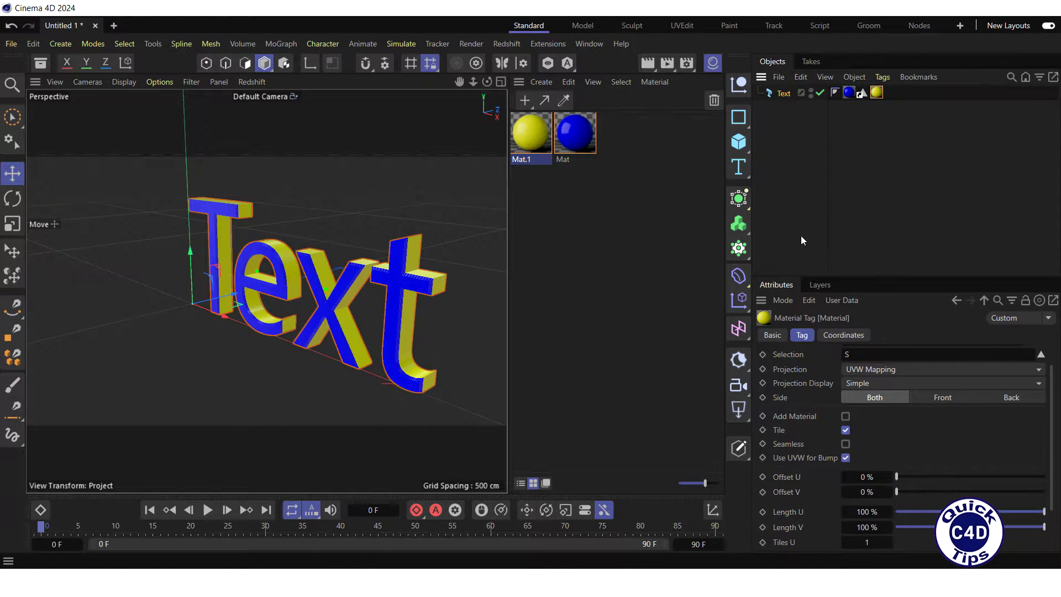
{"action": "left_click", "coordinate": [713, 62]}
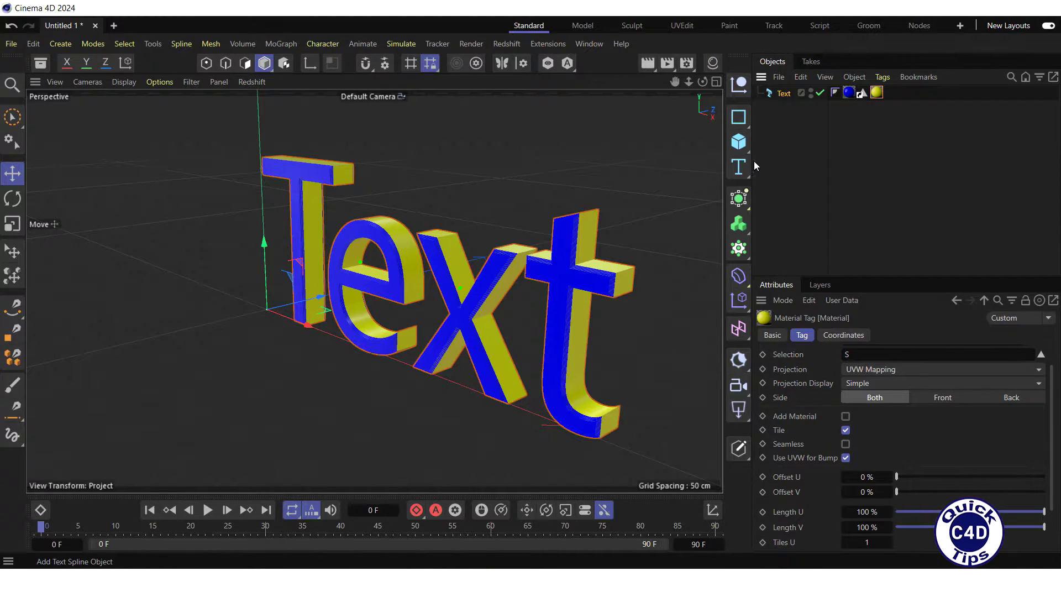
- Select the Text object to enable its Start Bevel selection R1
{"action": "left_click", "coordinate": [785, 94]}
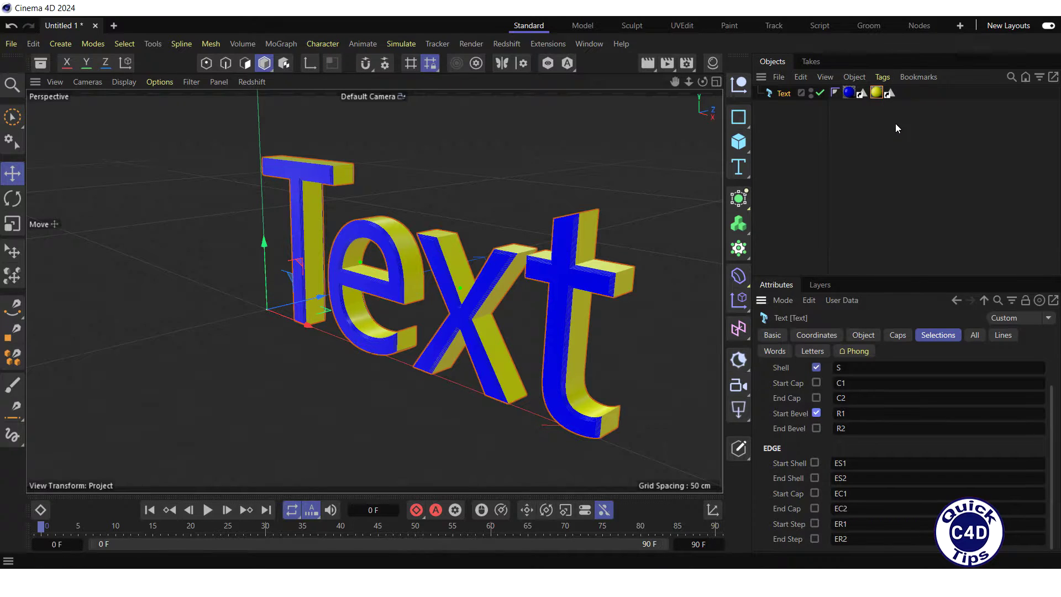
- Create a third material, Mat.2, with pure red base colour (255, 0, 0) and apply it to Text
{"action": "left_click", "coordinate": [713, 62]}
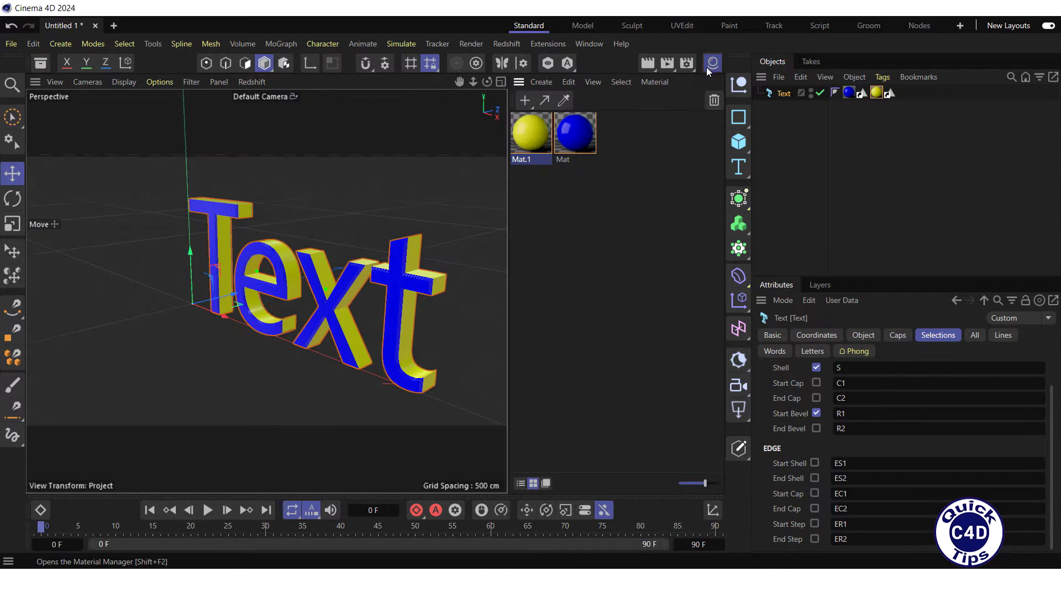
{"action": "left_click", "coordinate": [522, 101]}
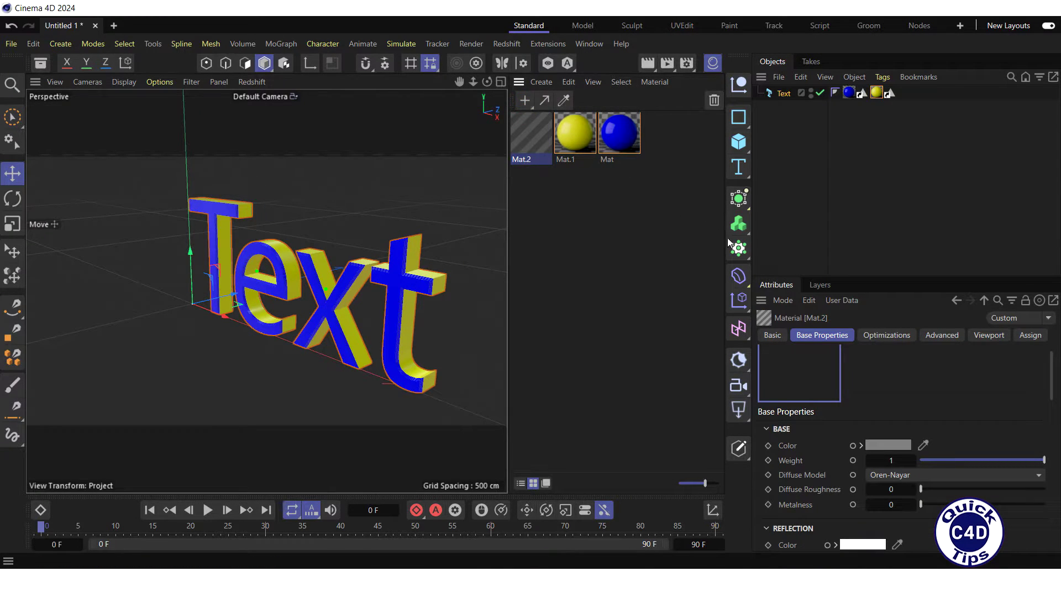
{"action": "left_click", "coordinate": [894, 446]}
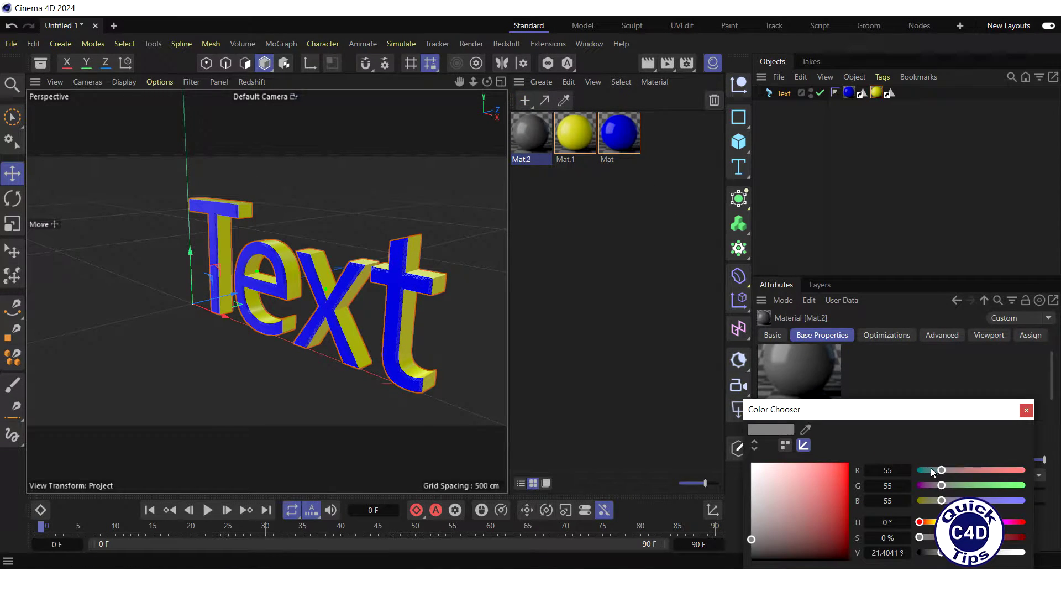
{"action": "left_click_drag", "start_coordinate": [943, 470], "coordinate": [1023, 470]}
{"action": "left_click_drag", "start_coordinate": [941, 486], "coordinate": [919, 501]}
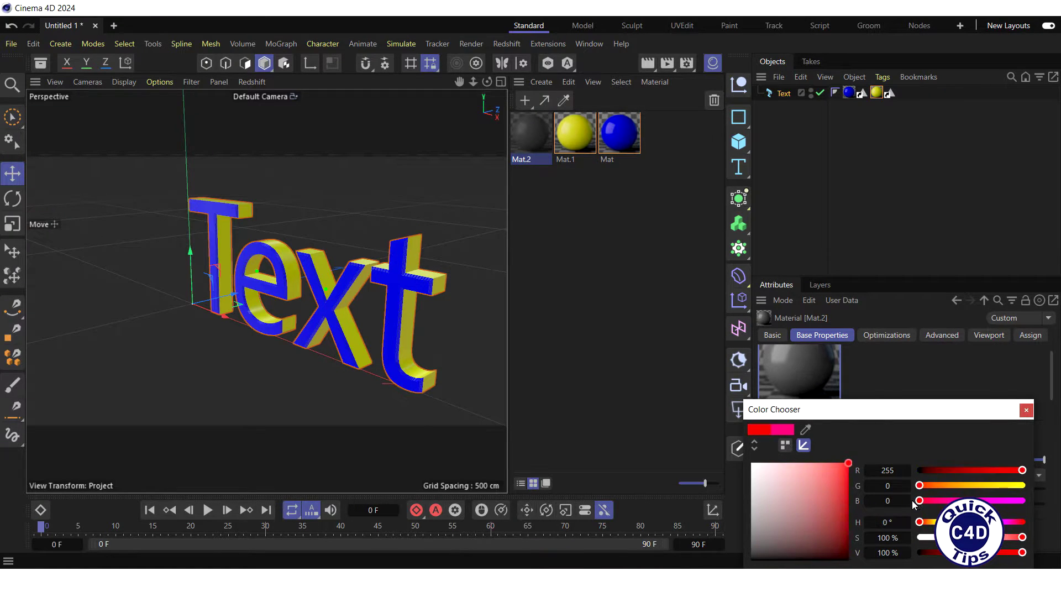
{"action": "left_click", "coordinate": [1026, 409]}
{"action": "left_click_drag", "start_coordinate": [533, 132], "coordinate": [785, 97]}
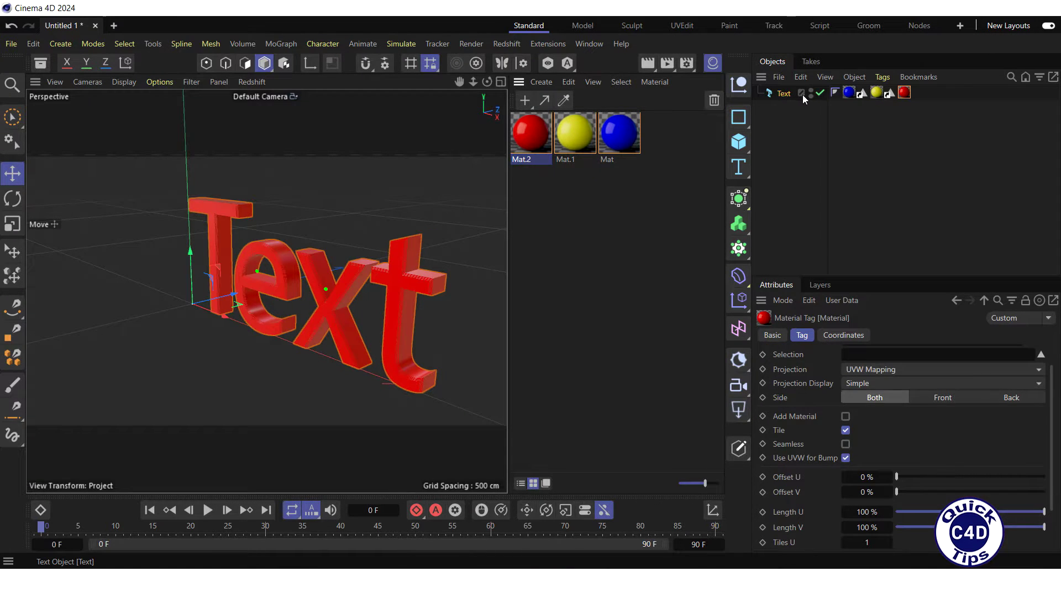
- Limit the red Mat.2 tag to start bevel selection R1, then enable the End Bevel selection R2
{"action": "left_click_drag", "start_coordinate": [891, 97], "coordinate": [864, 354]}
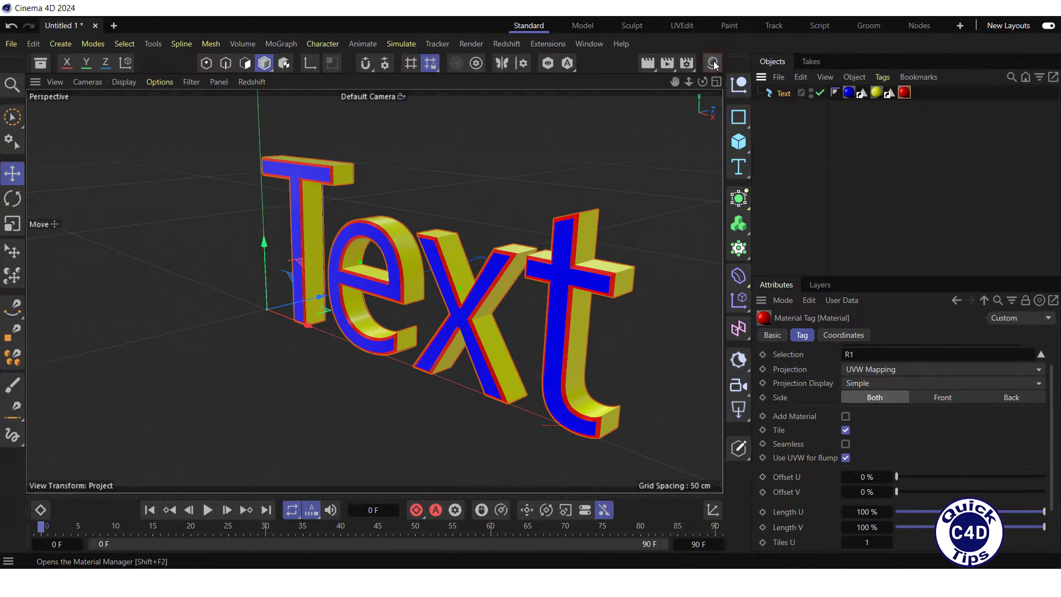
{"action": "key", "text": "shift+F2"}
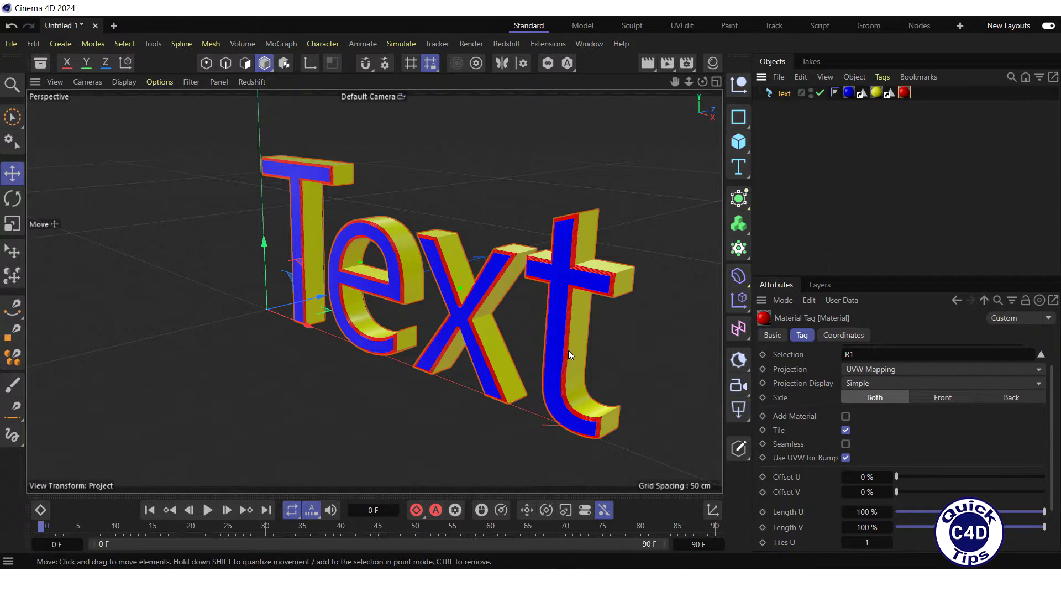
{"action": "left_click", "coordinate": [785, 94]}
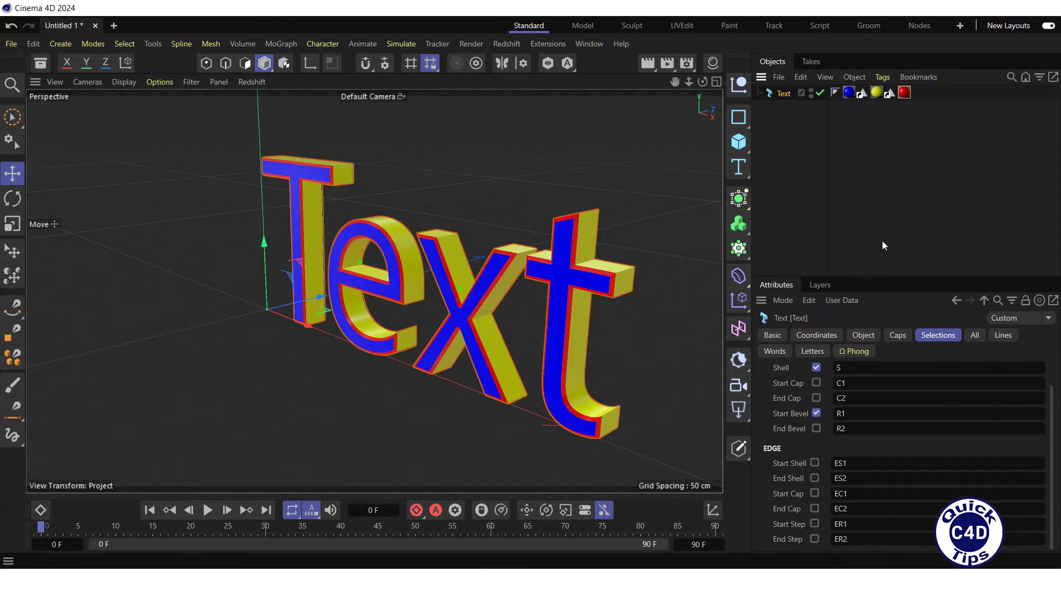
{"action": "left_click", "coordinate": [816, 429]}
- Apply Mat.2 again, limited to end bevel selection R2, and orbit to inspect the red bevels
{"action": "left_click", "coordinate": [713, 62]}
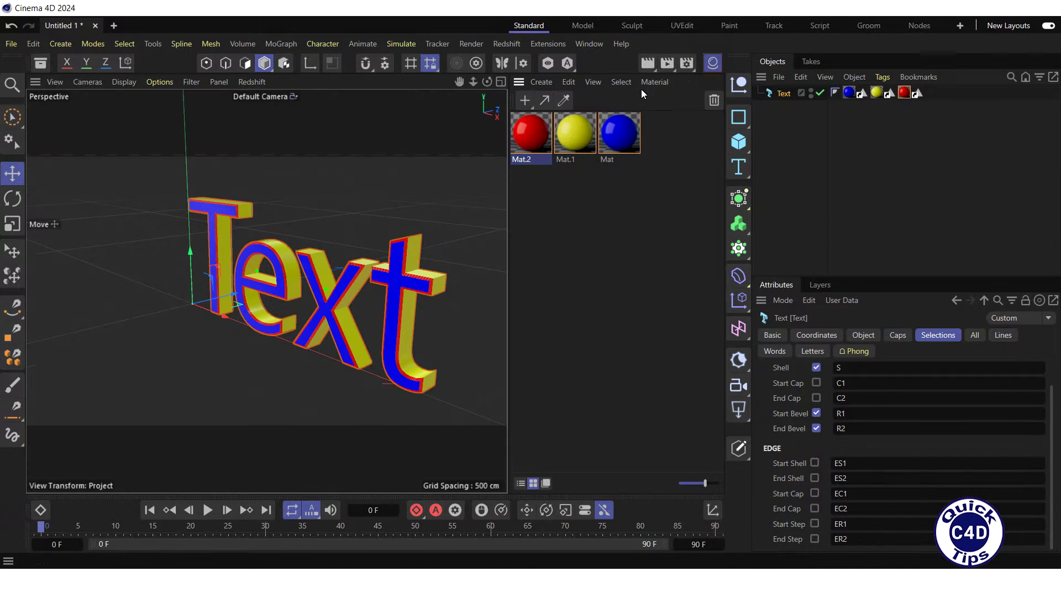
{"action": "left_click_drag", "start_coordinate": [533, 133], "coordinate": [789, 97]}
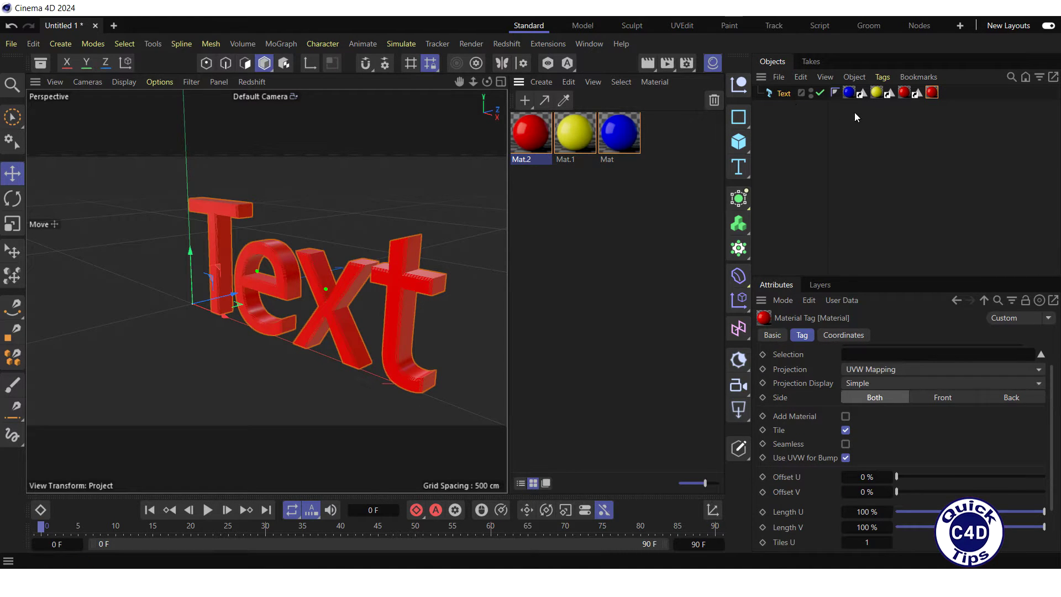
{"action": "left_click_drag", "start_coordinate": [918, 96], "coordinate": [860, 359]}
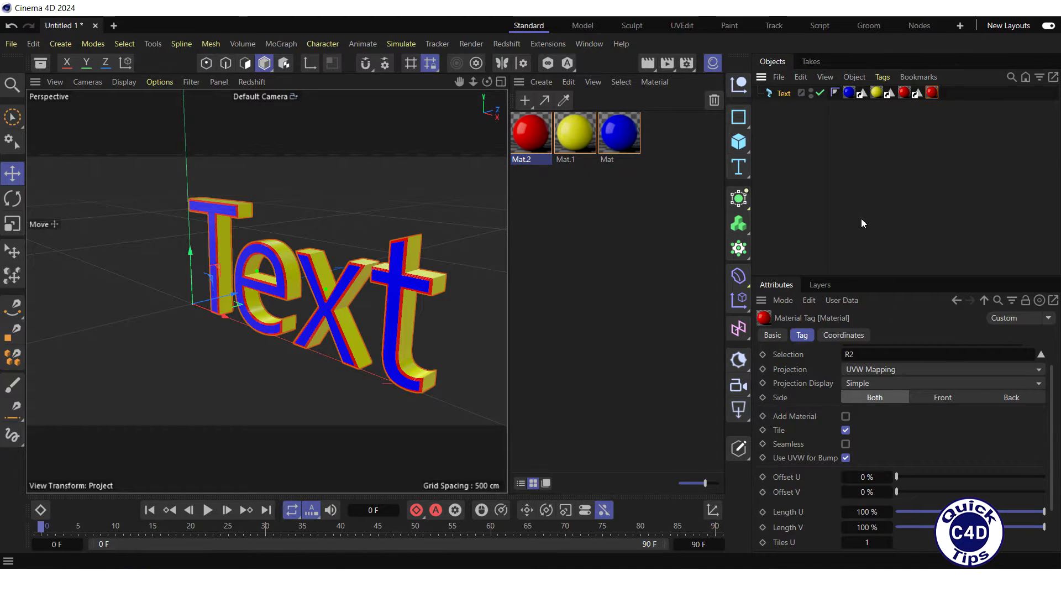
{"action": "left_click", "coordinate": [714, 64]}
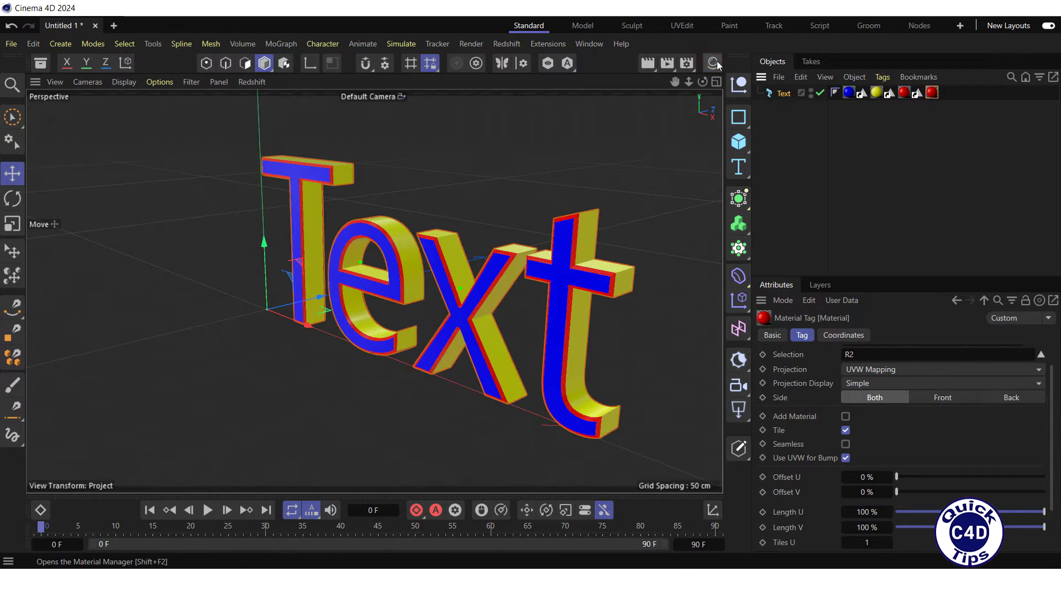
{"action": "left_click_drag", "start_coordinate": [703, 82], "coordinate": [376, 87]}
{"action": "left_click_drag", "start_coordinate": [373, 290], "coordinate": [260, 291]}
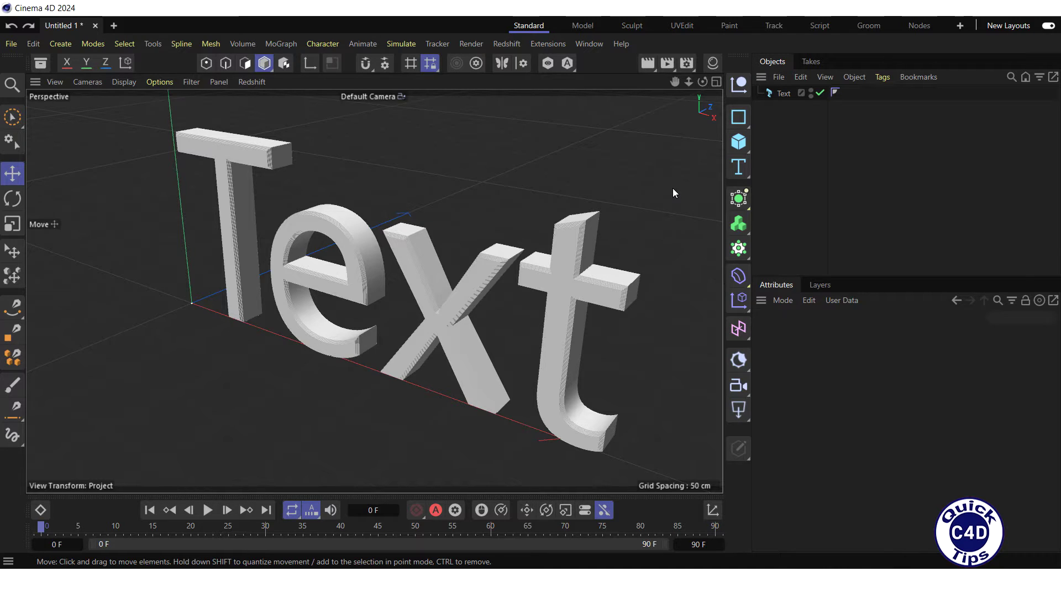
- Reopen the now-empty Material Manager beside the plain grey text
{"action": "left_click", "coordinate": [713, 62]}
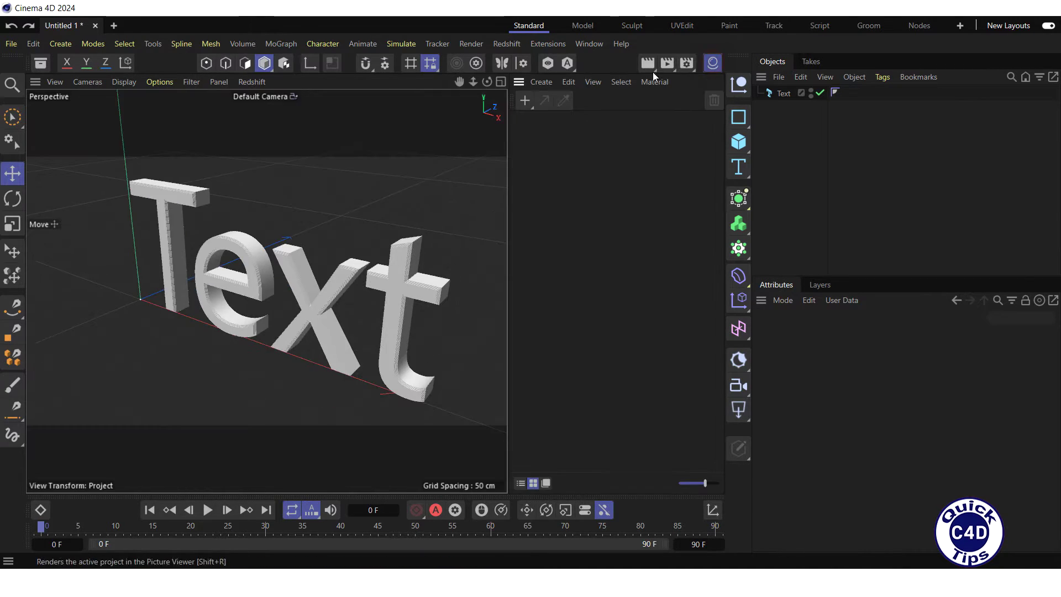
- Create a blue material Mat and apply it to the Text object
{"action": "left_click", "coordinate": [525, 100]}
{"action": "left_click", "coordinate": [889, 474]}
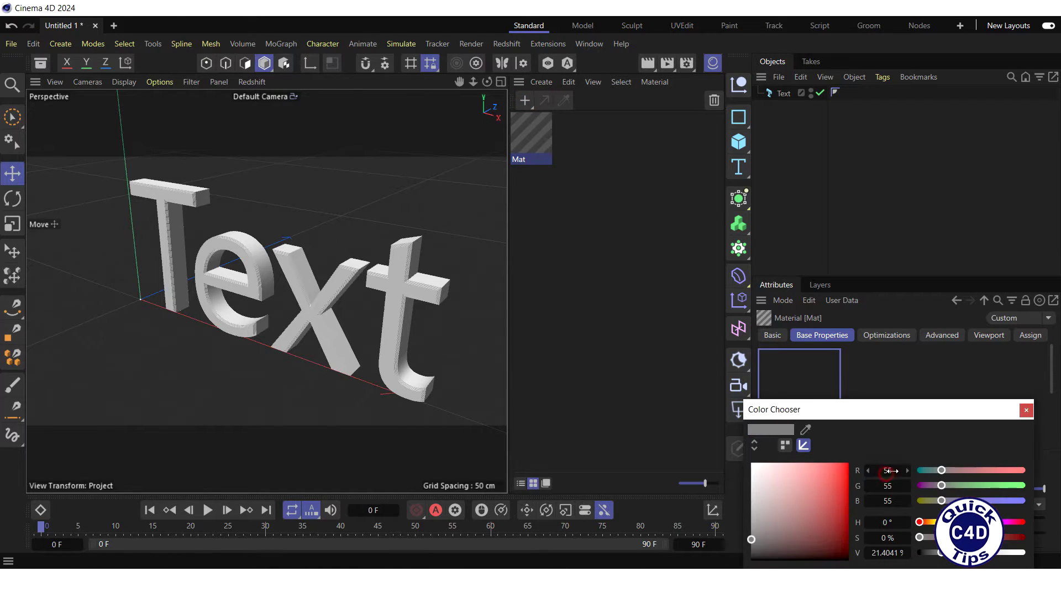
{"action": "left_click_drag", "start_coordinate": [941, 470], "coordinate": [1023, 500]}
{"action": "left_click", "coordinate": [1027, 410]}
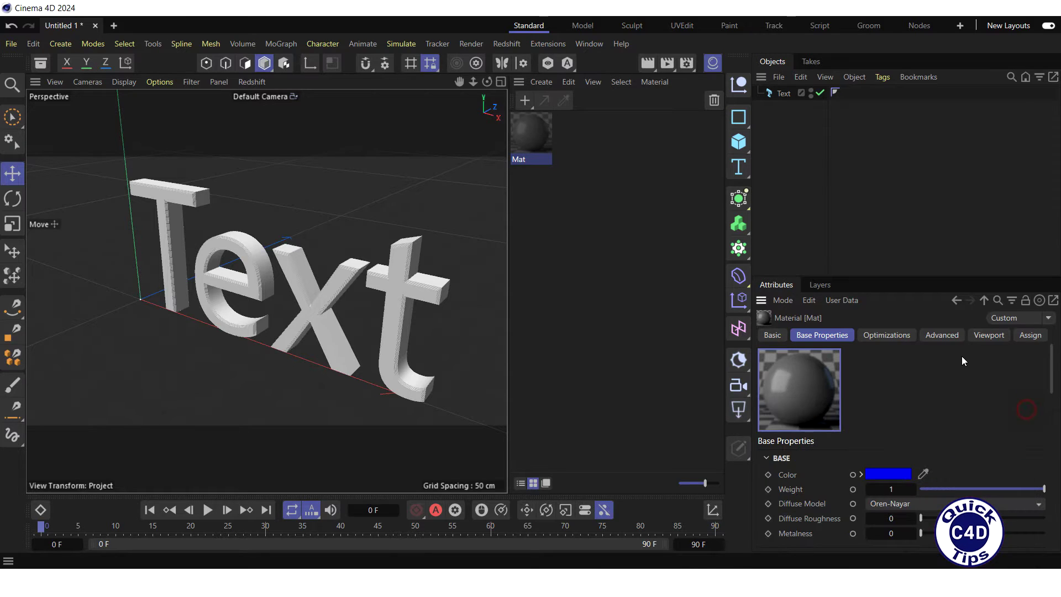
{"action": "left_click_drag", "start_coordinate": [549, 142], "coordinate": [783, 94]}
- Create a yellow material Mat.1 (255,255,0) and apply it to the Text object
{"action": "left_click", "coordinate": [525, 101]}
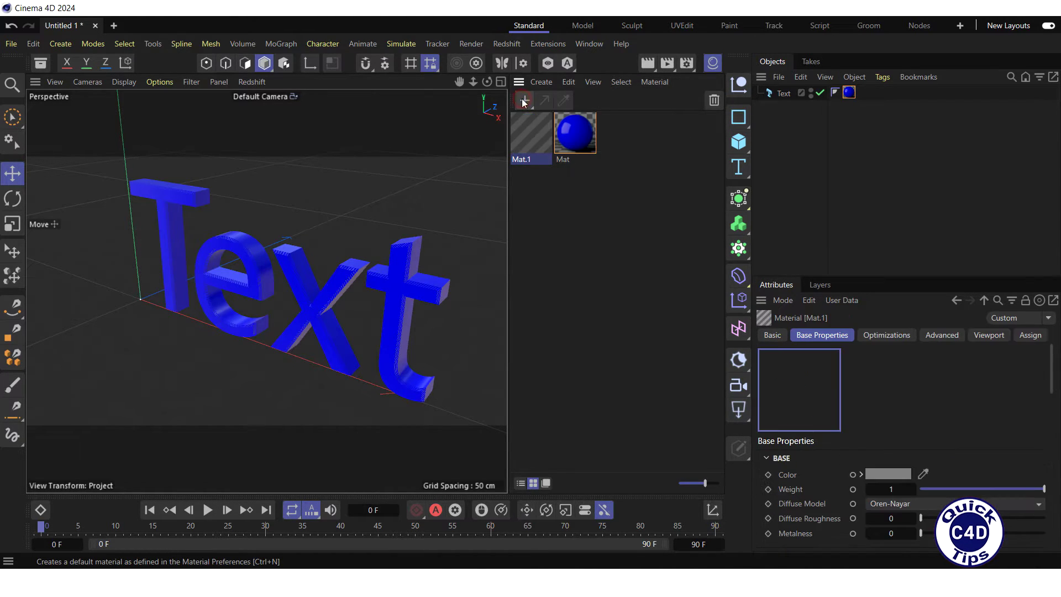
{"action": "left_click", "coordinate": [881, 469]}
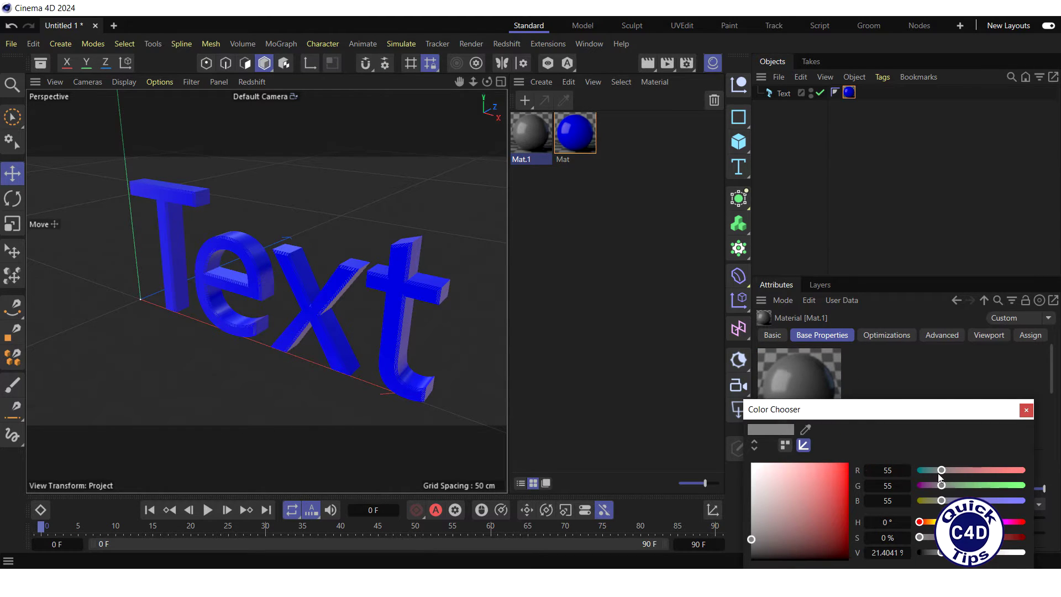
{"action": "left_click_drag", "start_coordinate": [944, 471], "coordinate": [1025, 485]}
{"action": "left_click_drag", "start_coordinate": [942, 501], "coordinate": [918, 500]}
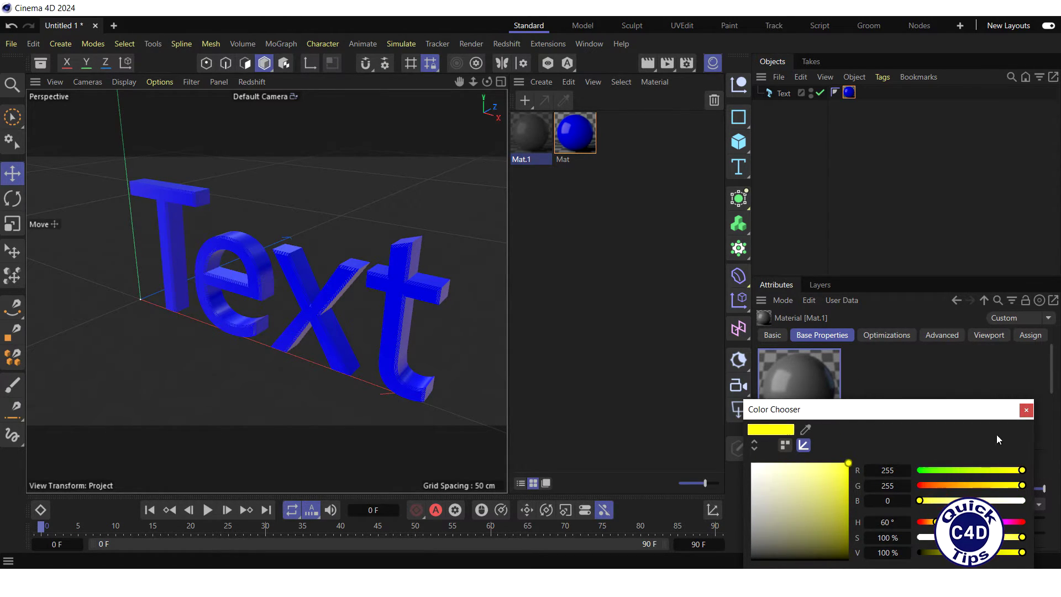
{"action": "left_click", "coordinate": [1026, 410]}
{"action": "left_click_drag", "start_coordinate": [586, 137], "coordinate": [785, 95]}
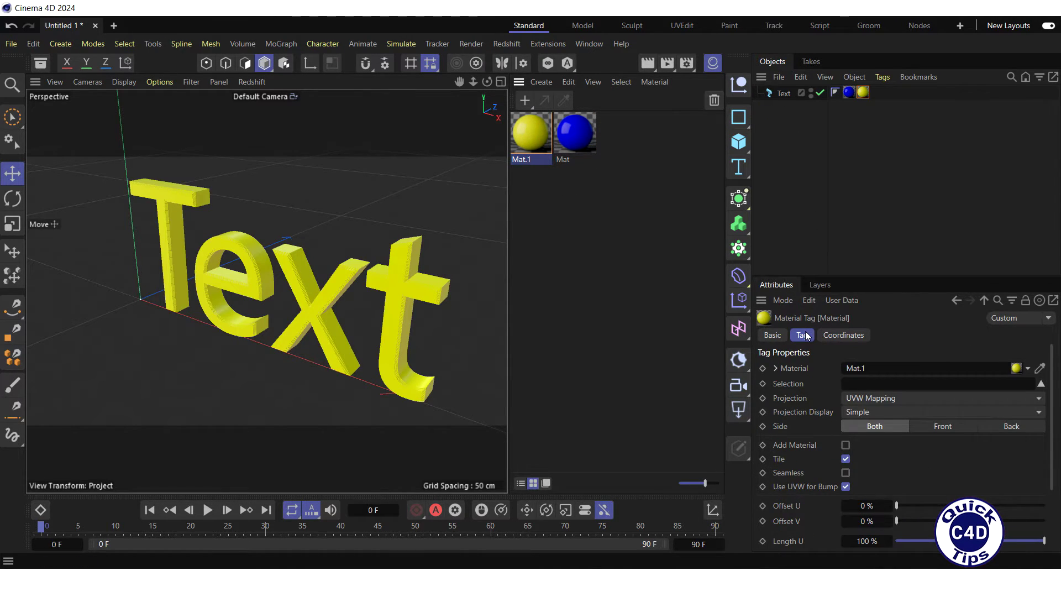
- Restrict the yellow Mat.1 tag to selection S, then show the Text object's selection names
{"action": "left_click", "coordinate": [884, 384]}
{"action": "type", "text": "S"}
{"action": "key", "text": "Return"}
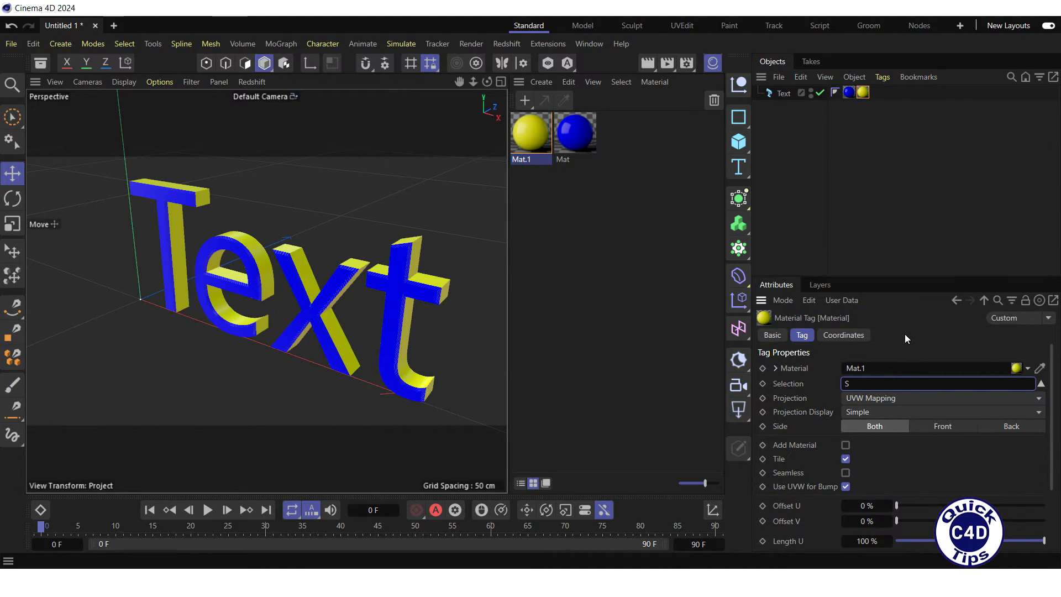
{"action": "left_click", "coordinate": [781, 93]}
{"action": "left_click", "coordinate": [938, 337]}
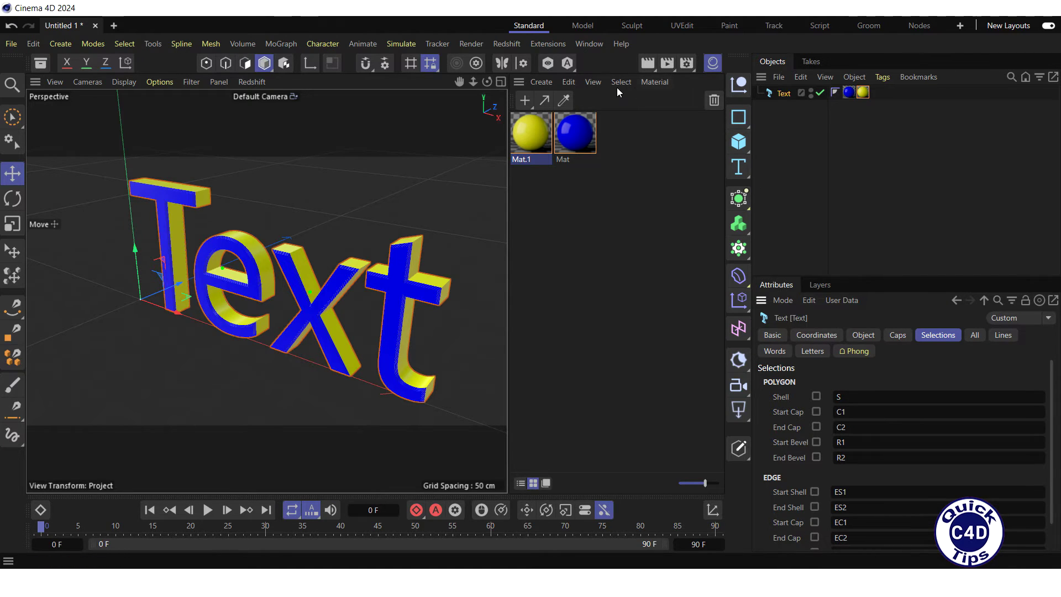
- Create a red material Mat.2 (255,0,0) and apply it to the Text object
{"action": "left_click", "coordinate": [525, 100]}
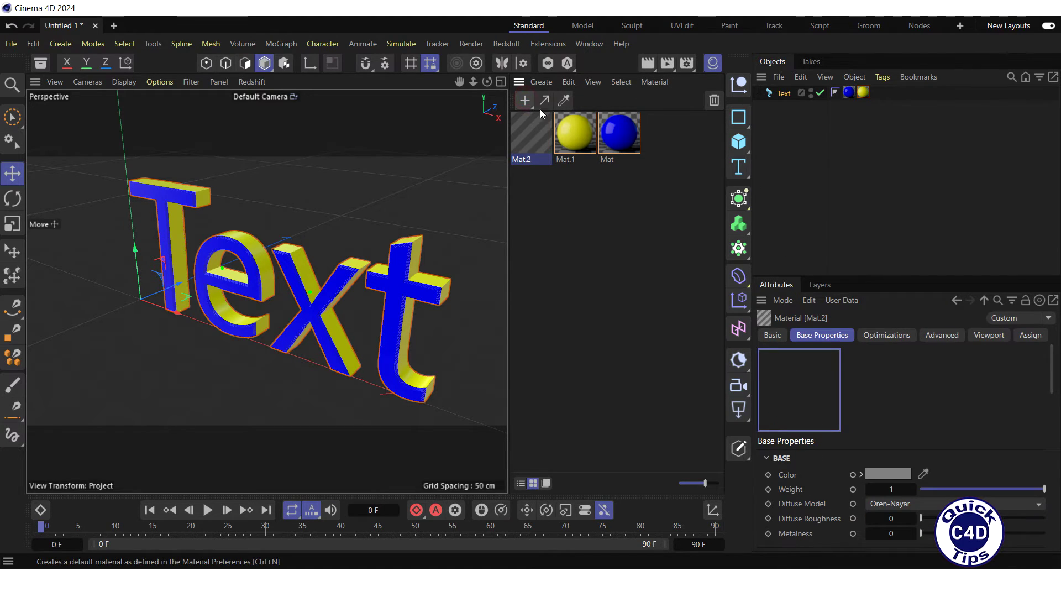
{"action": "left_click", "coordinate": [891, 474]}
{"action": "left_click", "coordinate": [941, 486]}
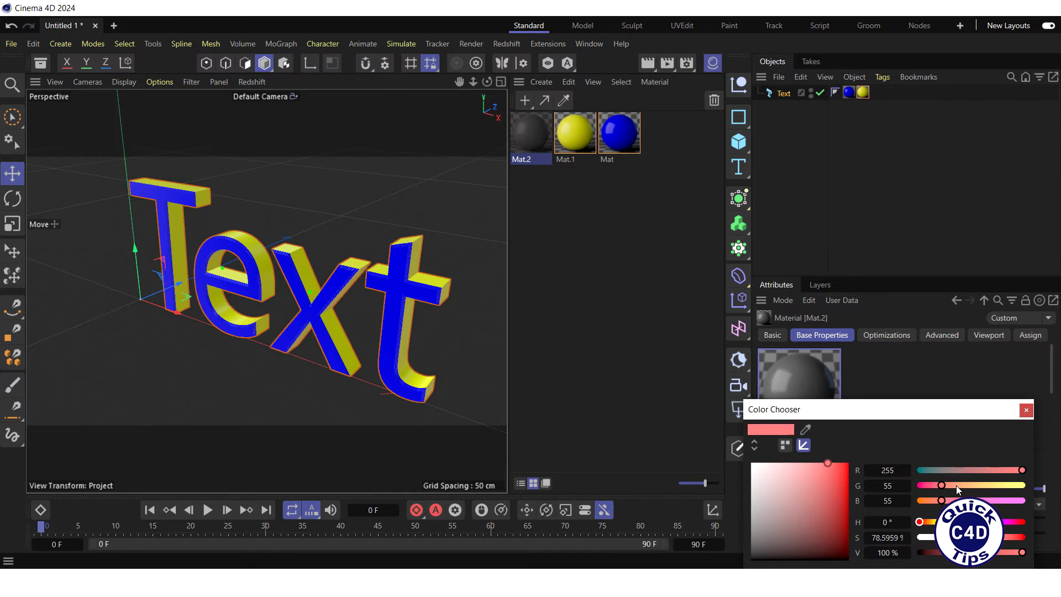
{"action": "left_click_drag", "start_coordinate": [941, 485], "coordinate": [910, 500]}
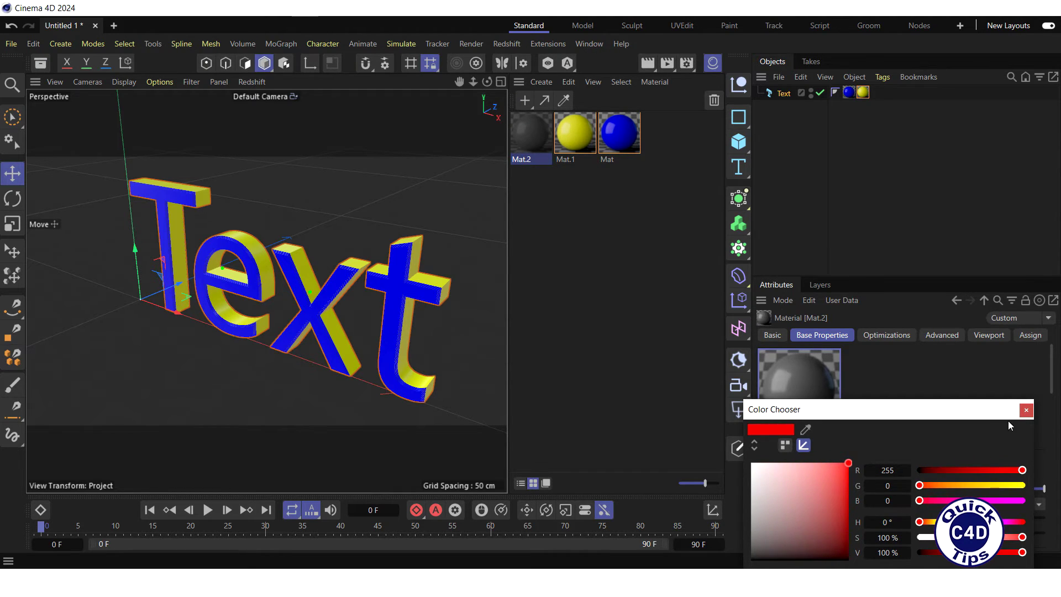
{"action": "left_click", "coordinate": [1026, 411]}
{"action": "left_click_drag", "start_coordinate": [525, 136], "coordinate": [785, 95]}
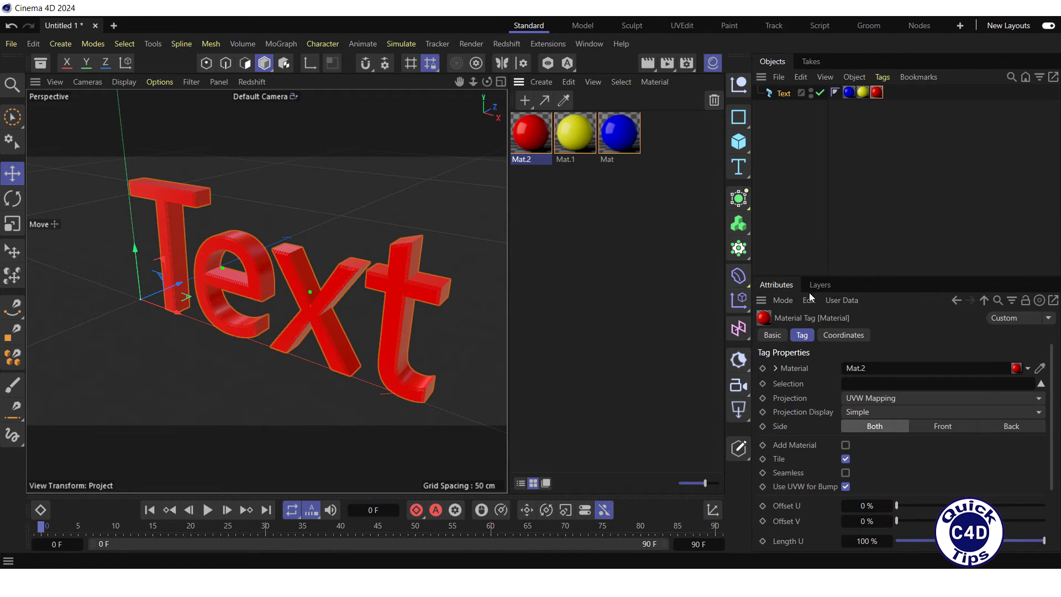
- Limit the first red tag to R1, then apply Mat.2 again limited to R2
{"action": "left_click", "coordinate": [807, 337]}
{"action": "left_click", "coordinate": [856, 382]}
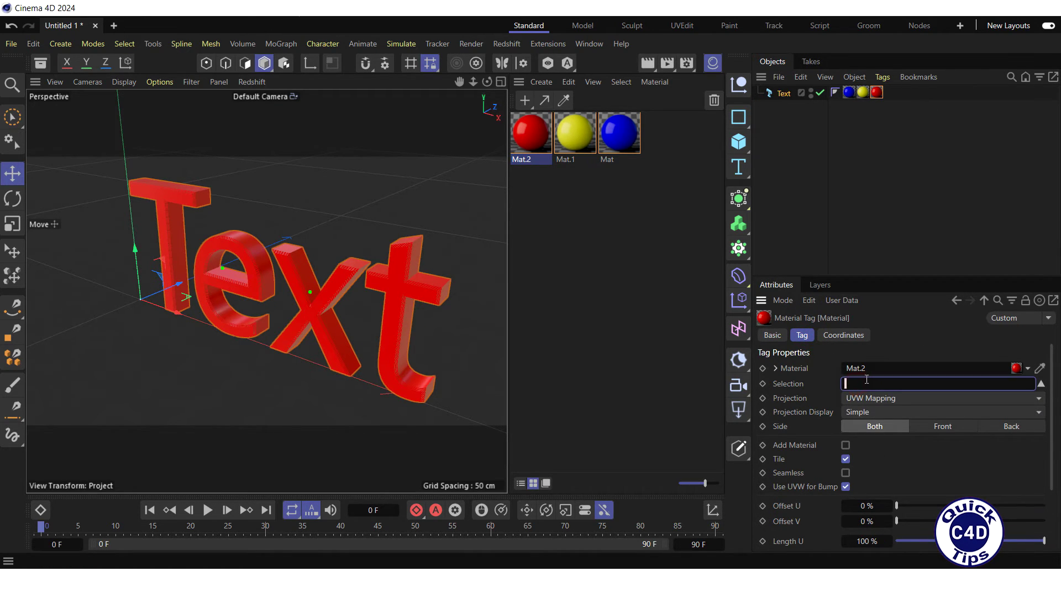
{"action": "type", "text": "R1"}
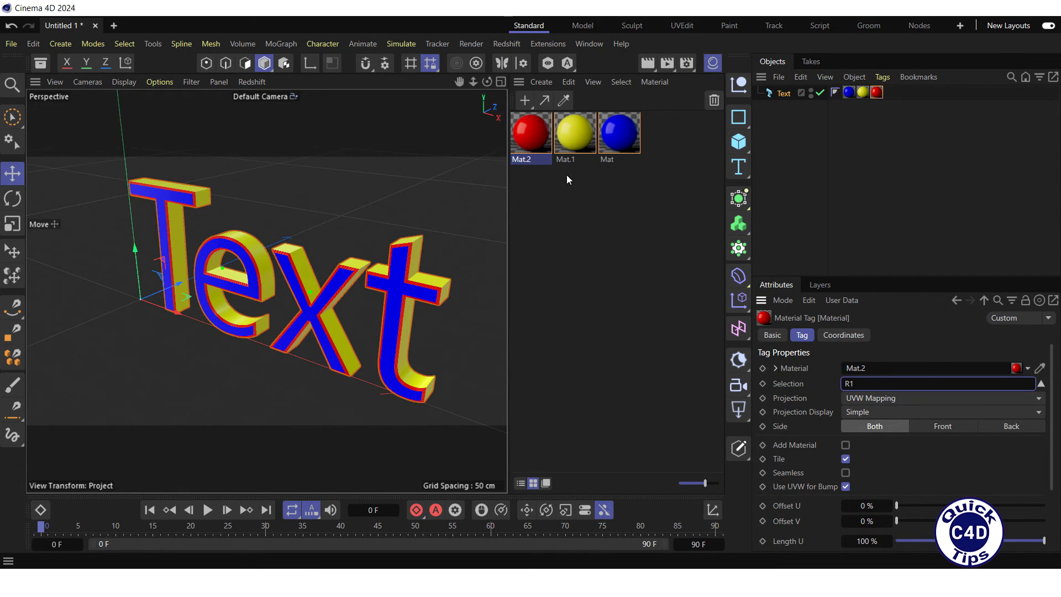
{"action": "left_click_drag", "start_coordinate": [534, 137], "coordinate": [784, 99]}
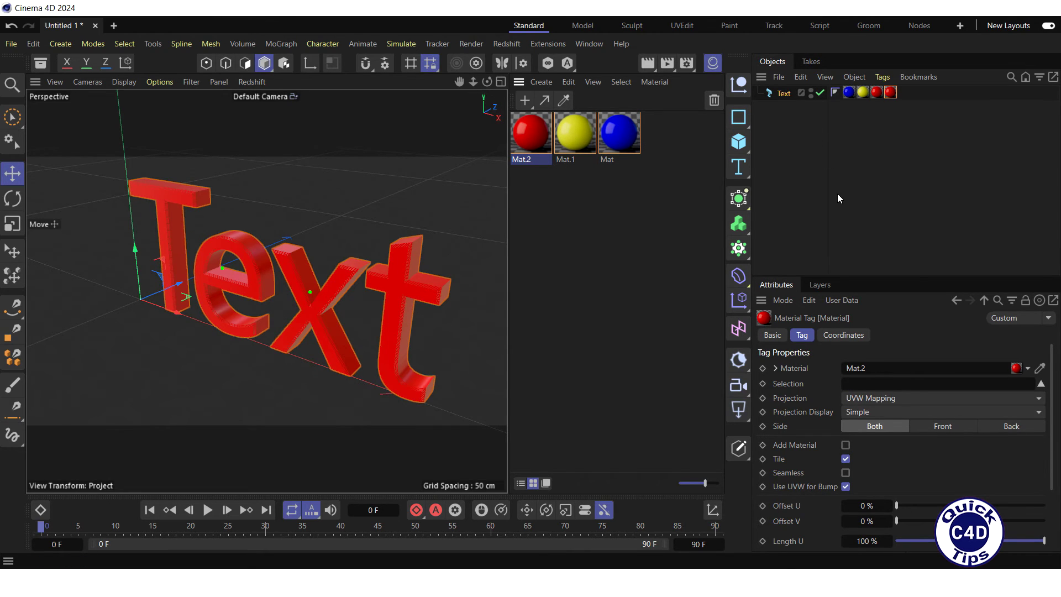
{"action": "left_click", "coordinate": [853, 383]}
{"action": "key", "text": "Return"}
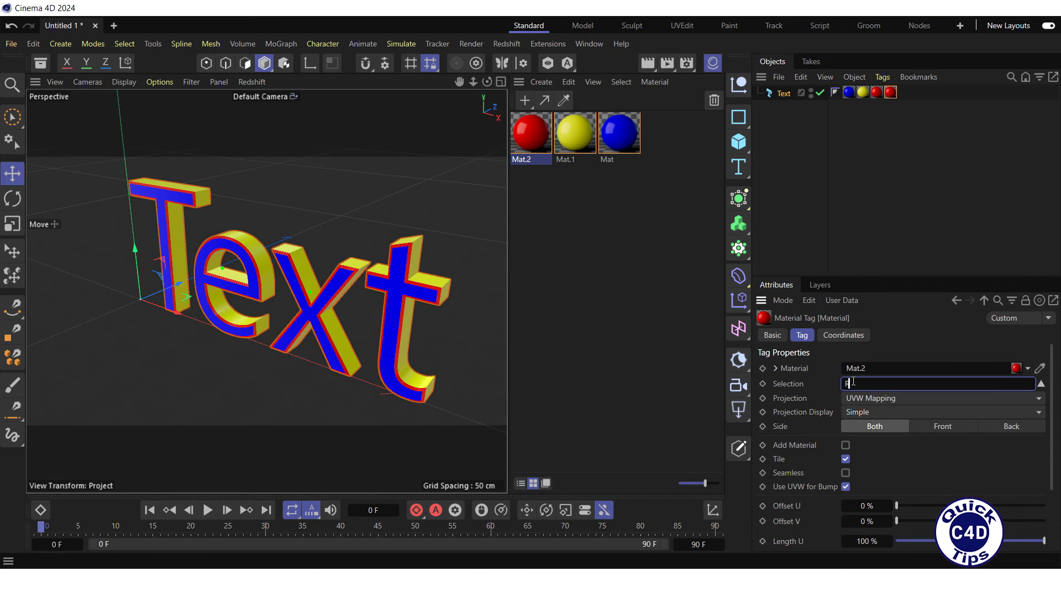